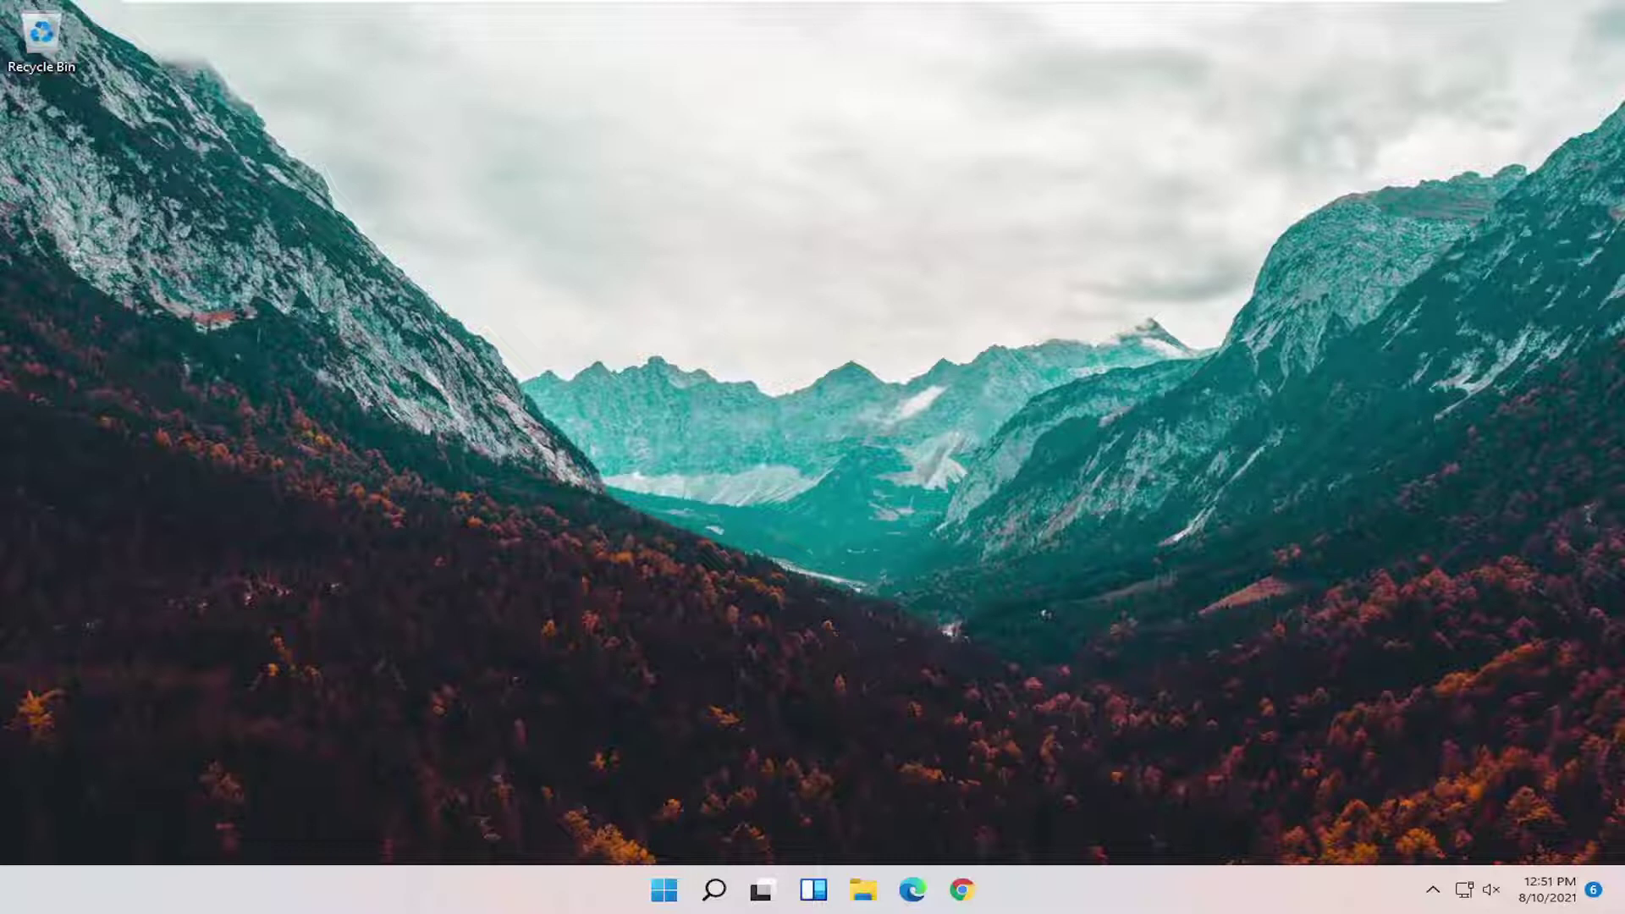
Search for regedit, run Registry Editor as administrator, and approve the UAC prompt
{"action": "left_click", "coordinate": [716, 891]}
{"action": "type", "text": "regedit"}
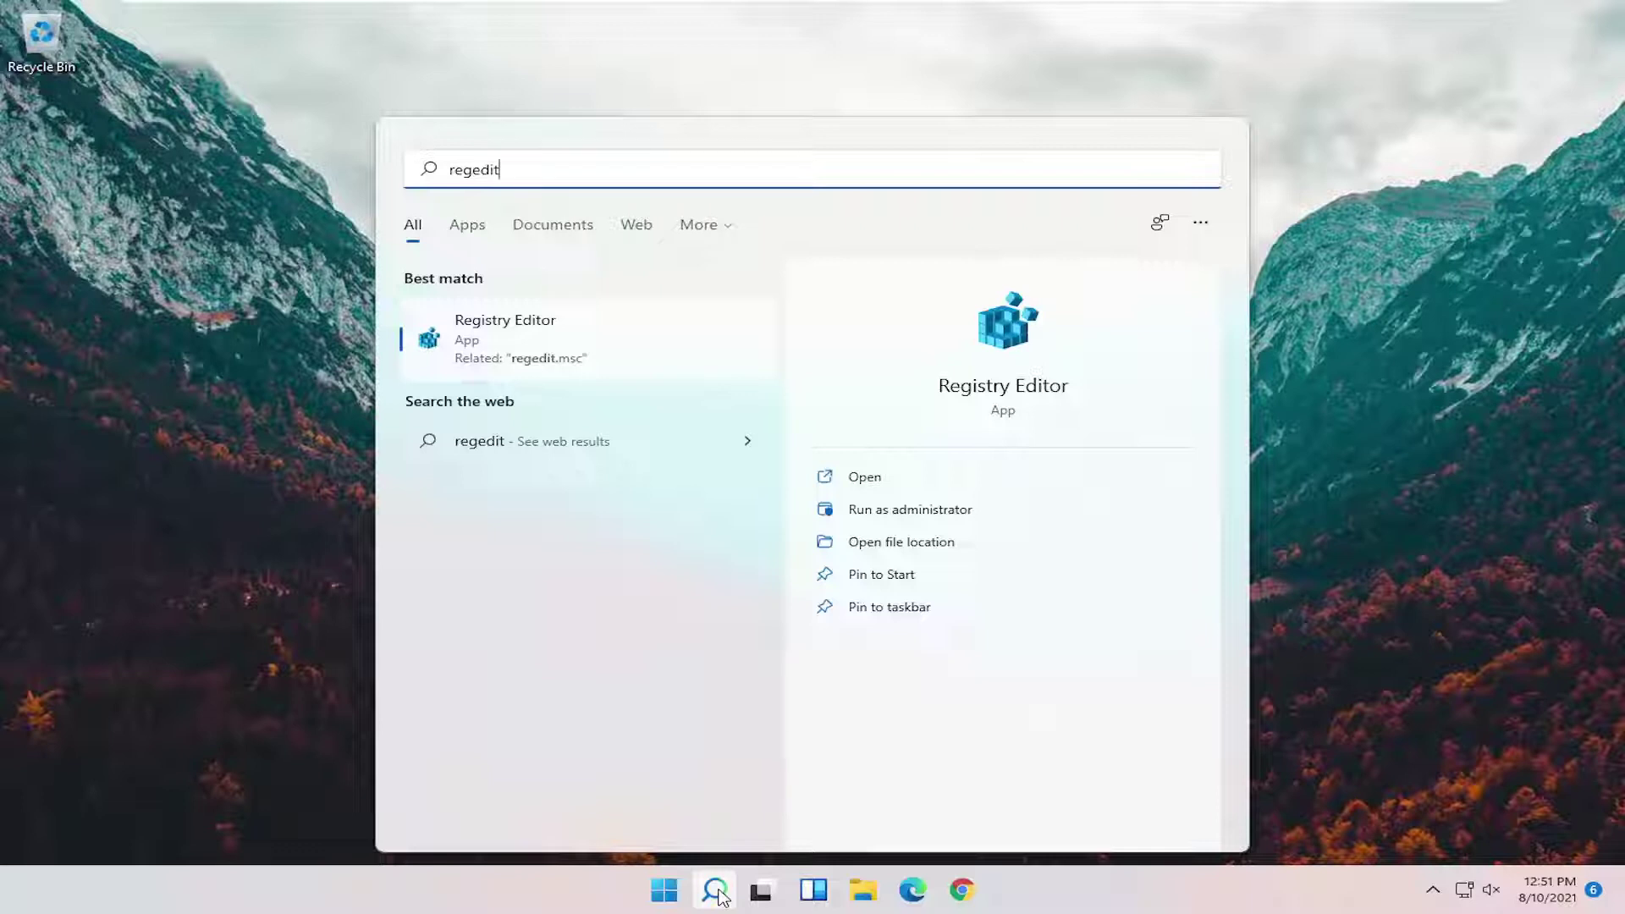
{"action": "right_click", "coordinate": [492, 341]}
{"action": "left_click", "coordinate": [555, 369]}
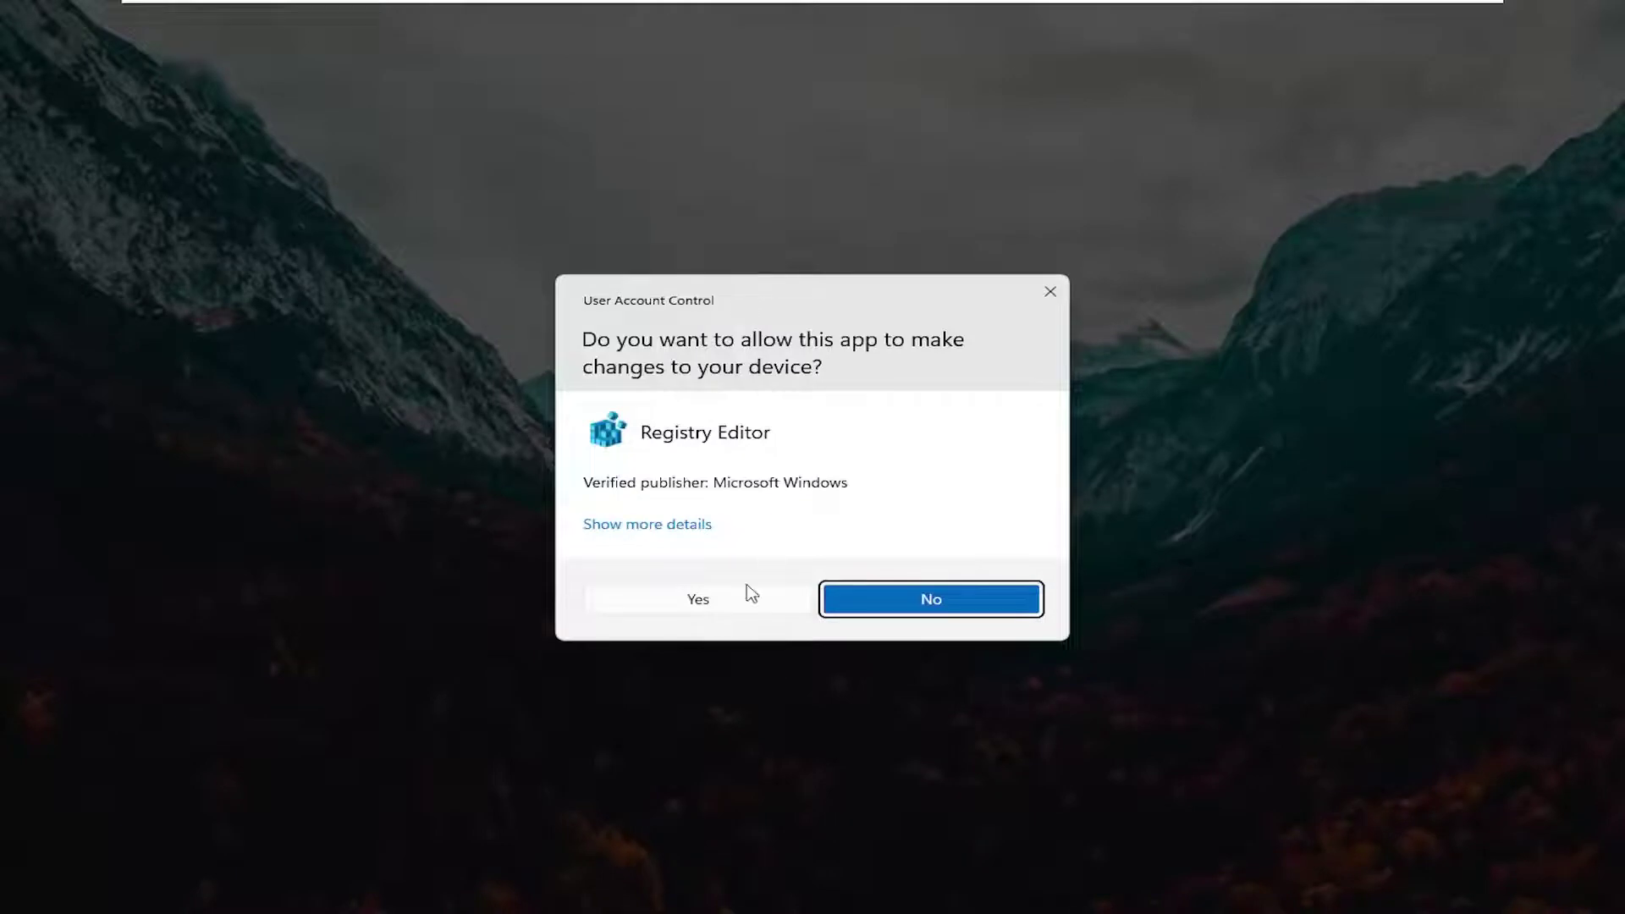
{"action": "left_click", "coordinate": [719, 604]}
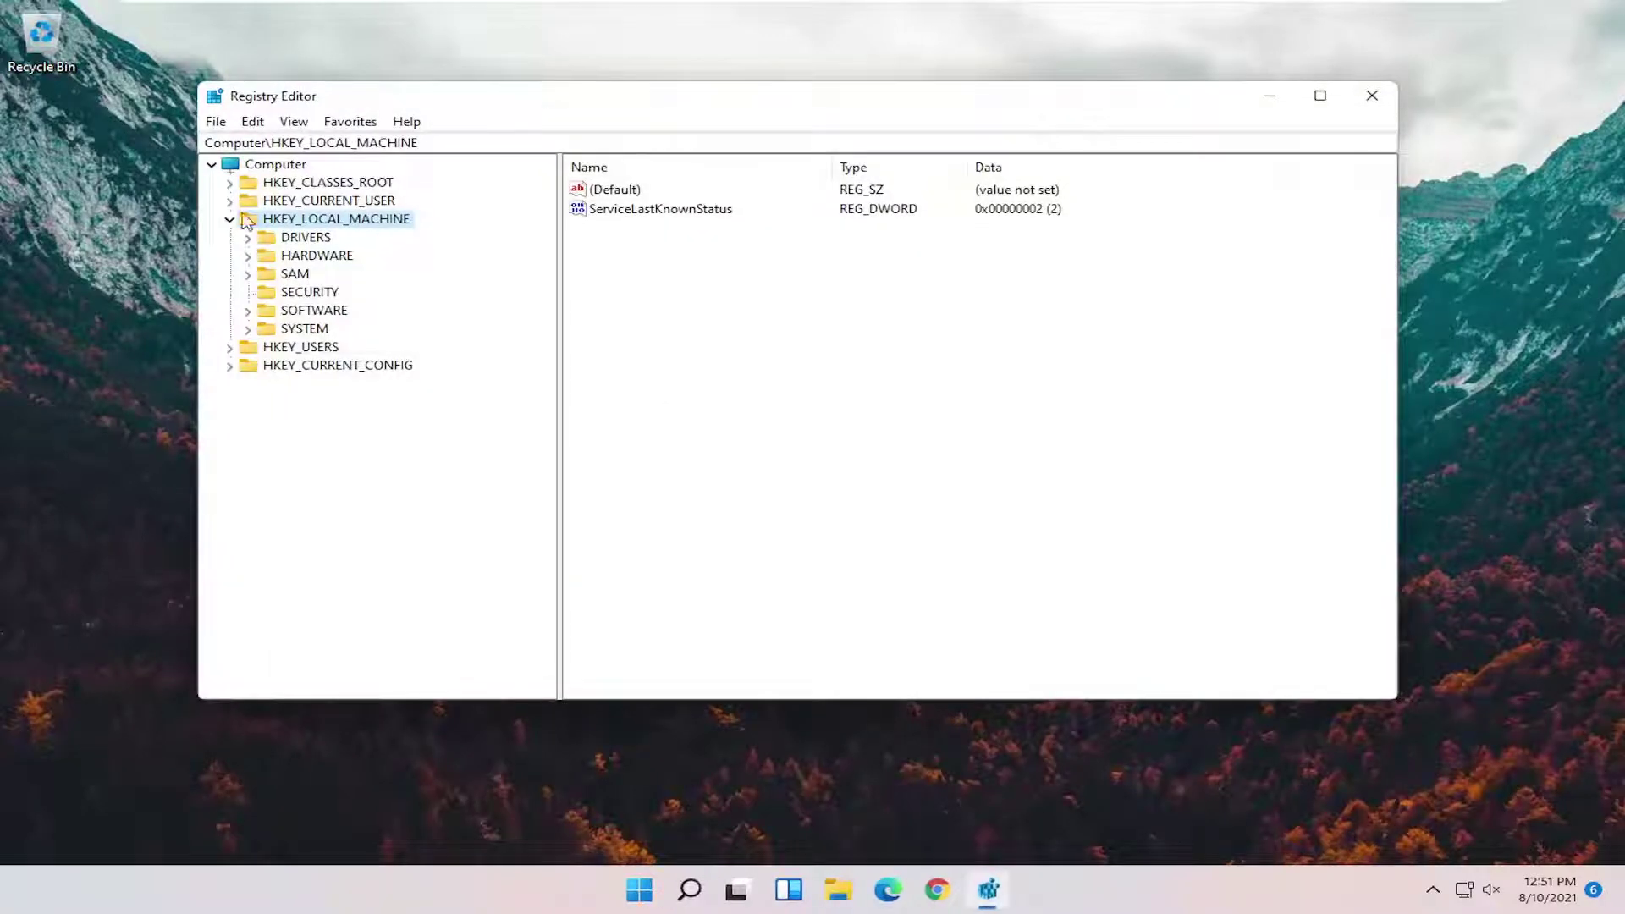
Collapse HKEY_LOCAL_MACHINE back to the Computer root and cancel a registry export
{"action": "left_click", "coordinate": [230, 220]}
{"action": "left_click", "coordinate": [272, 164]}
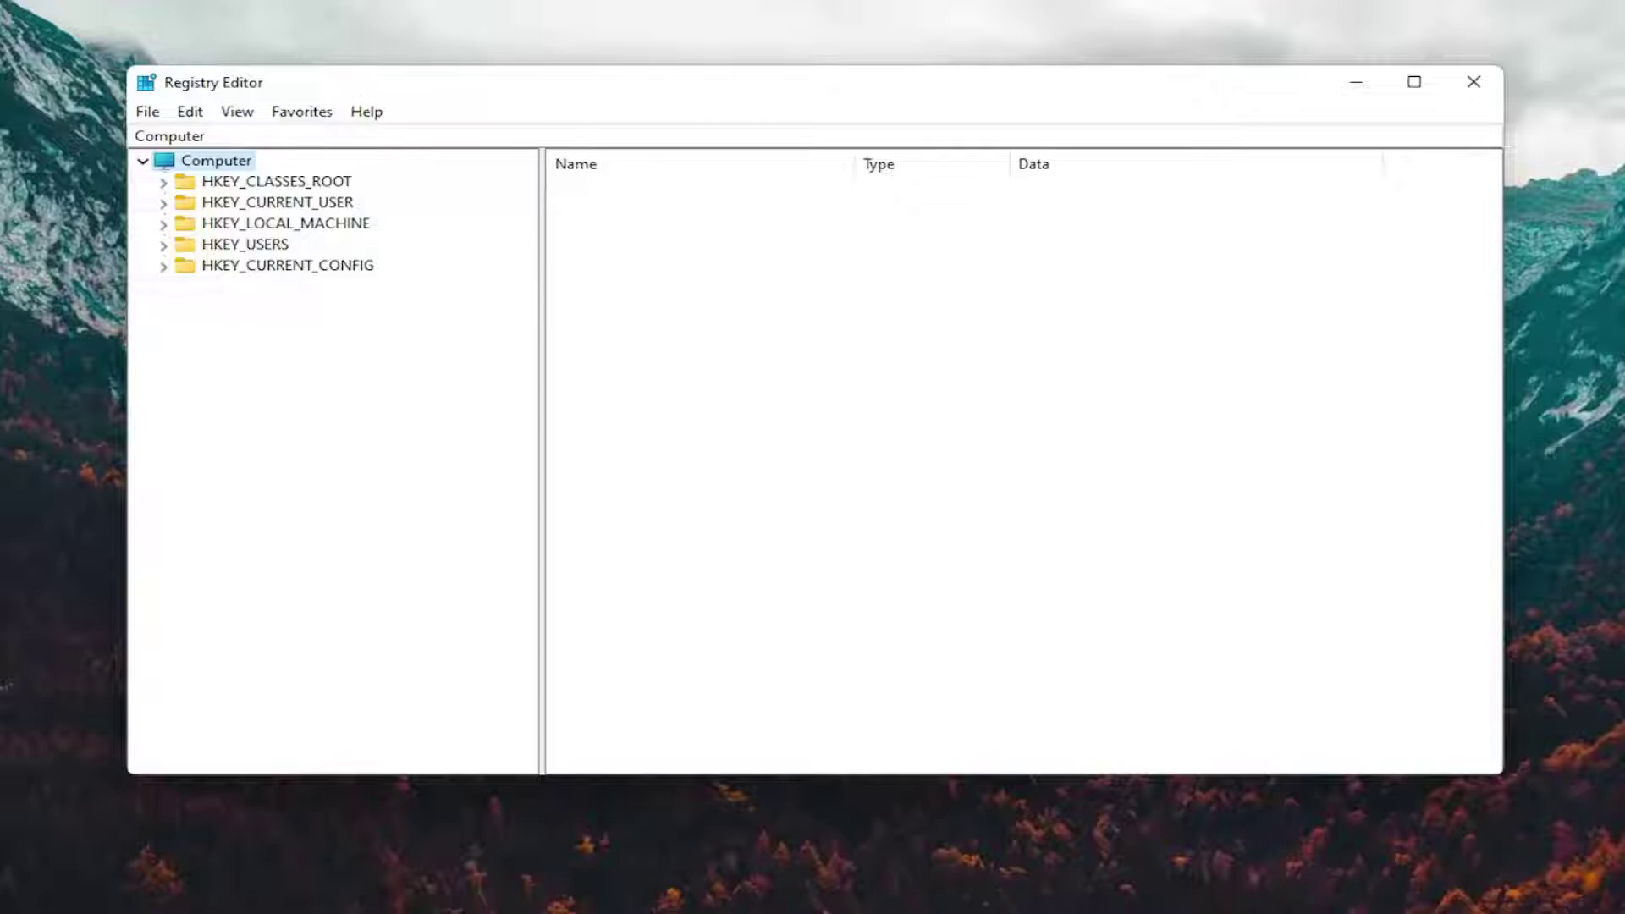
{"action": "left_click", "coordinate": [149, 118]}
{"action": "left_click", "coordinate": [172, 164]}
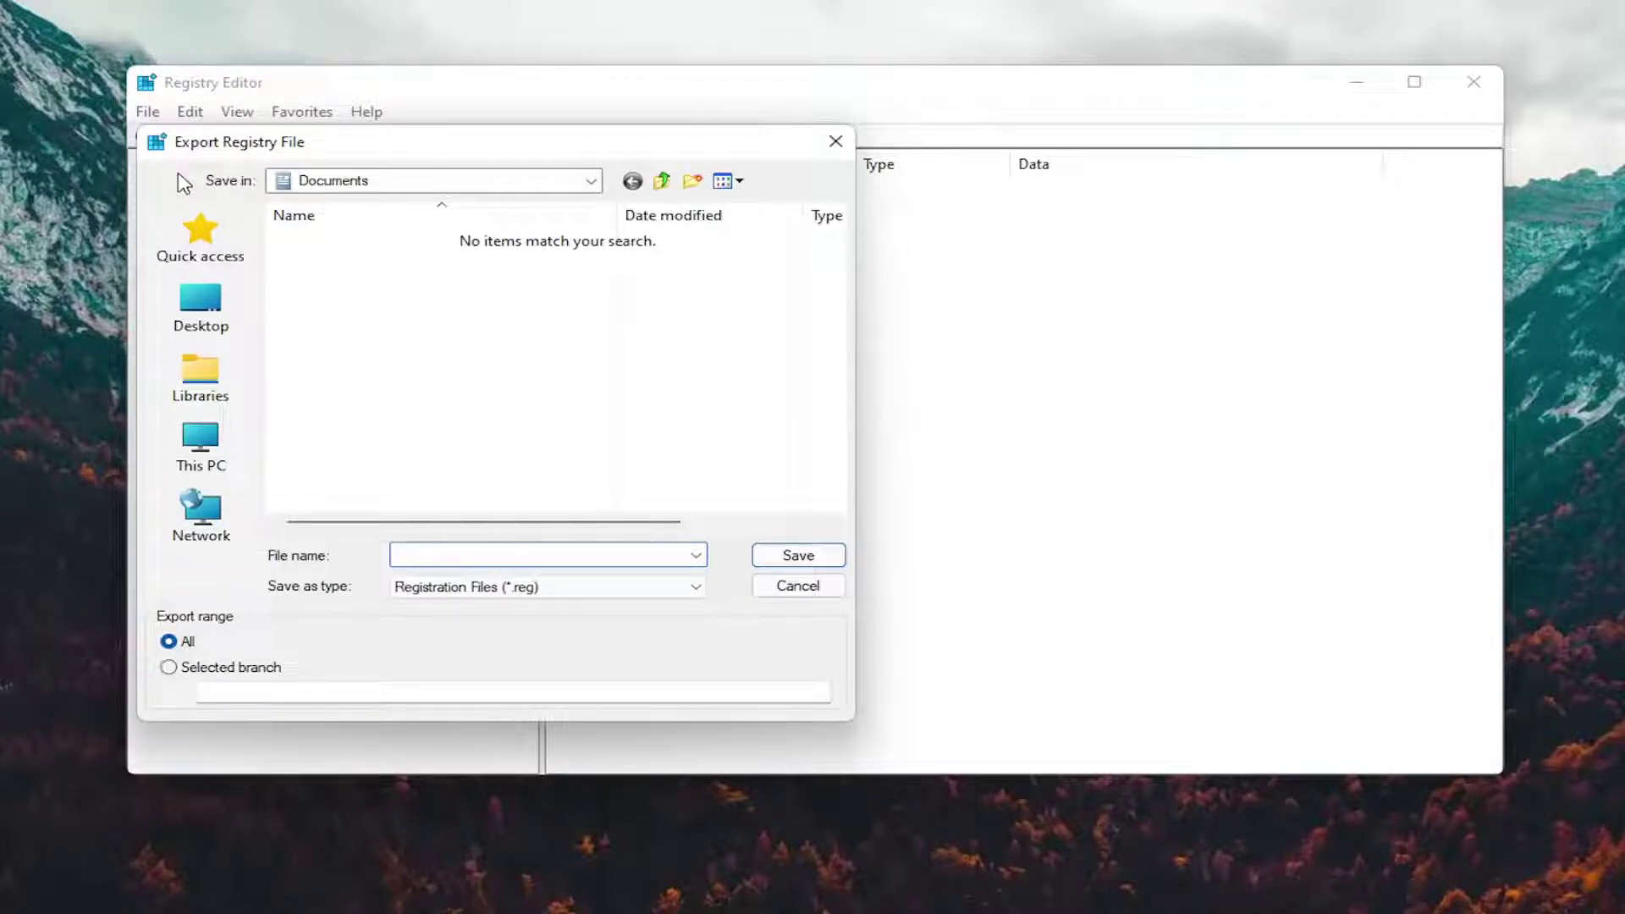
{"action": "left_click", "coordinate": [783, 589]}
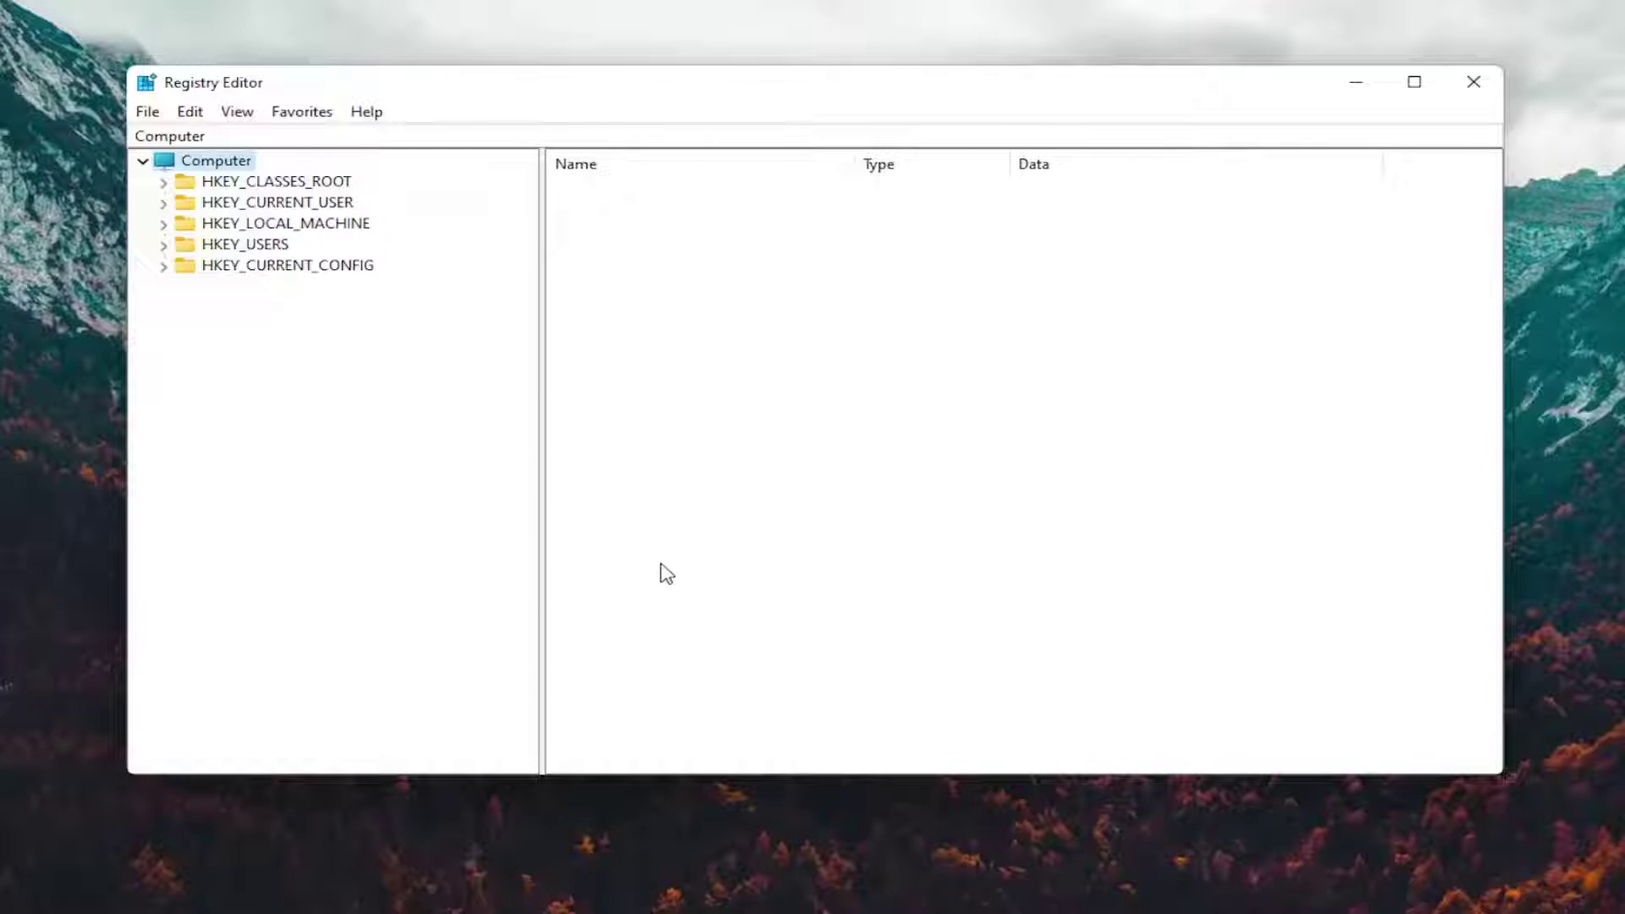
Start a registry import, browse to the Desktop, then cancel it
{"action": "left_click", "coordinate": [147, 112]}
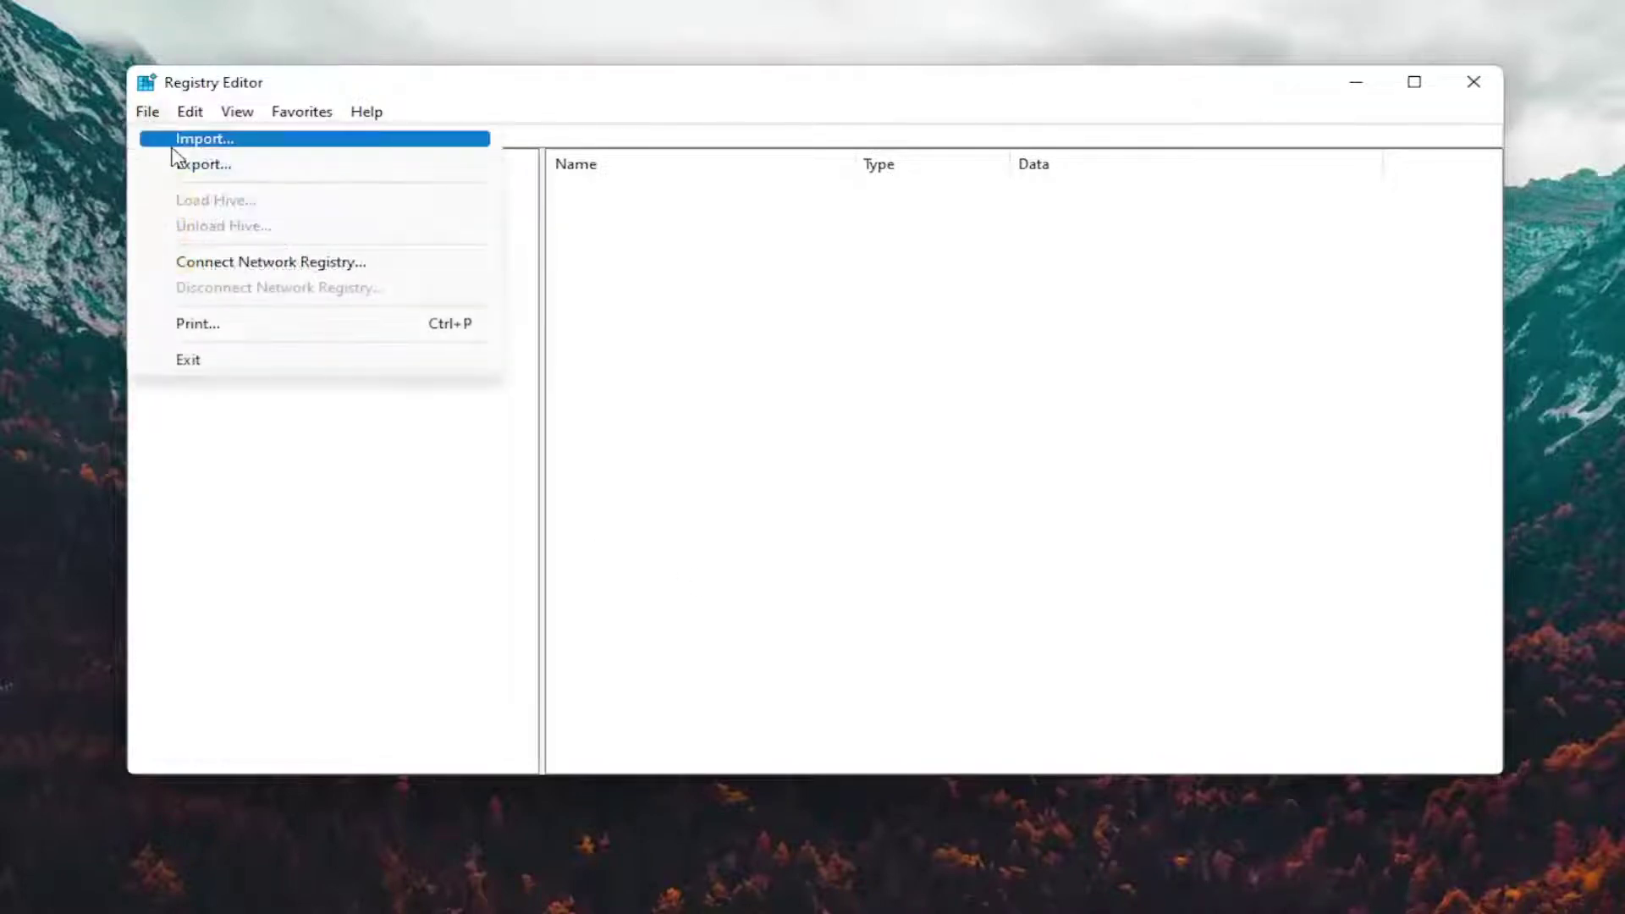
{"action": "left_click", "coordinate": [196, 140]}
{"action": "left_click", "coordinate": [227, 339]}
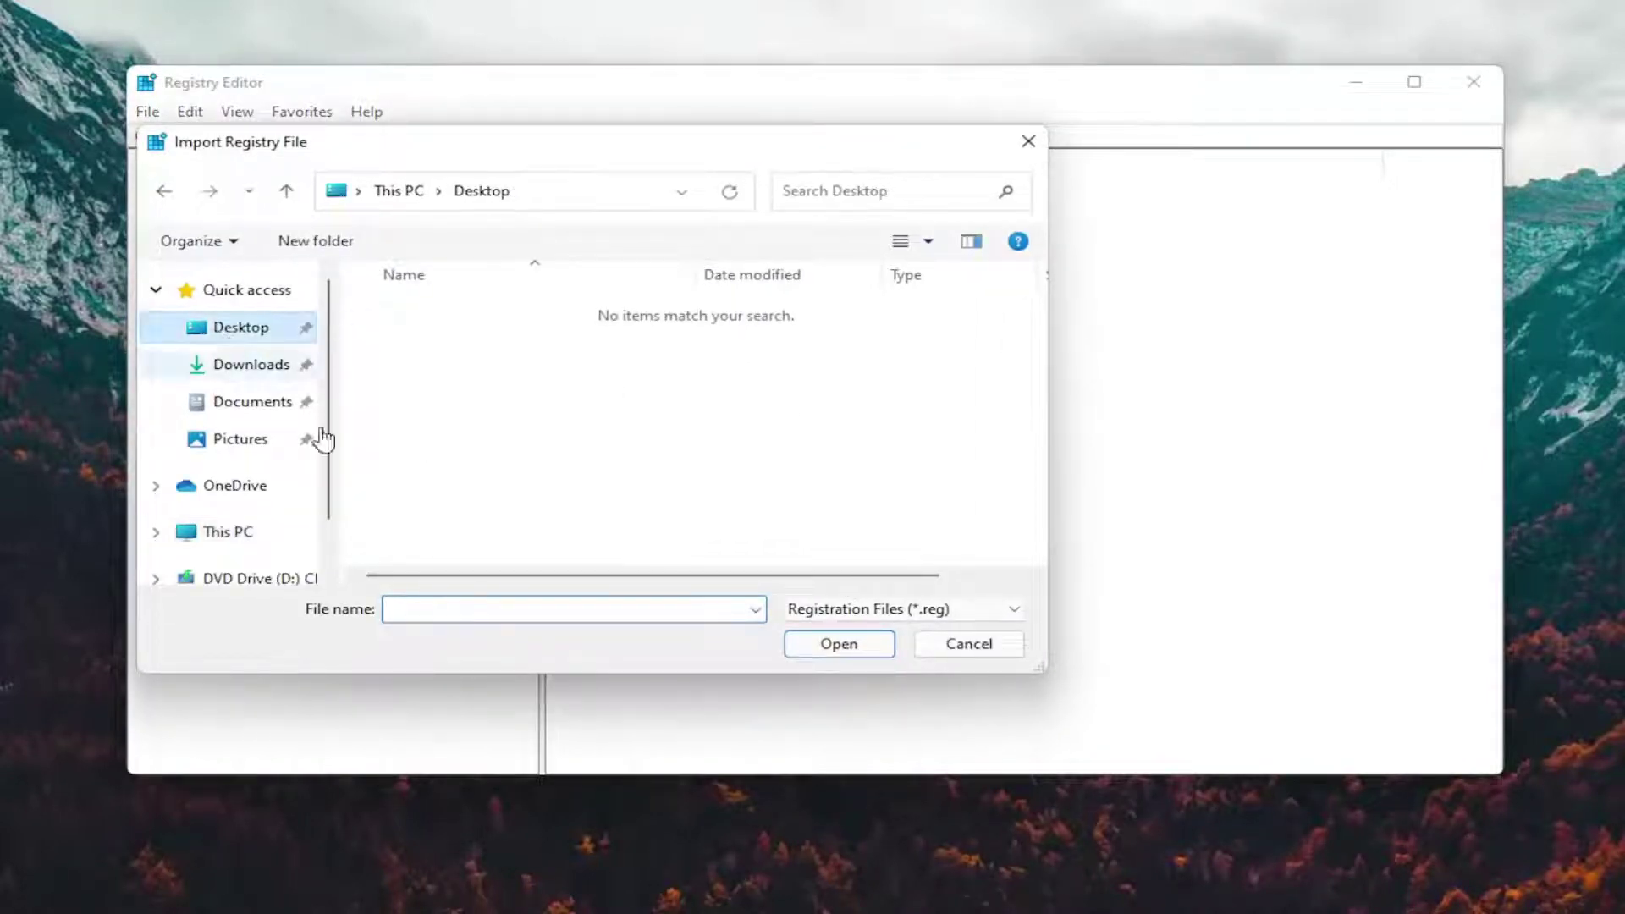
{"action": "left_click", "coordinate": [948, 647]}
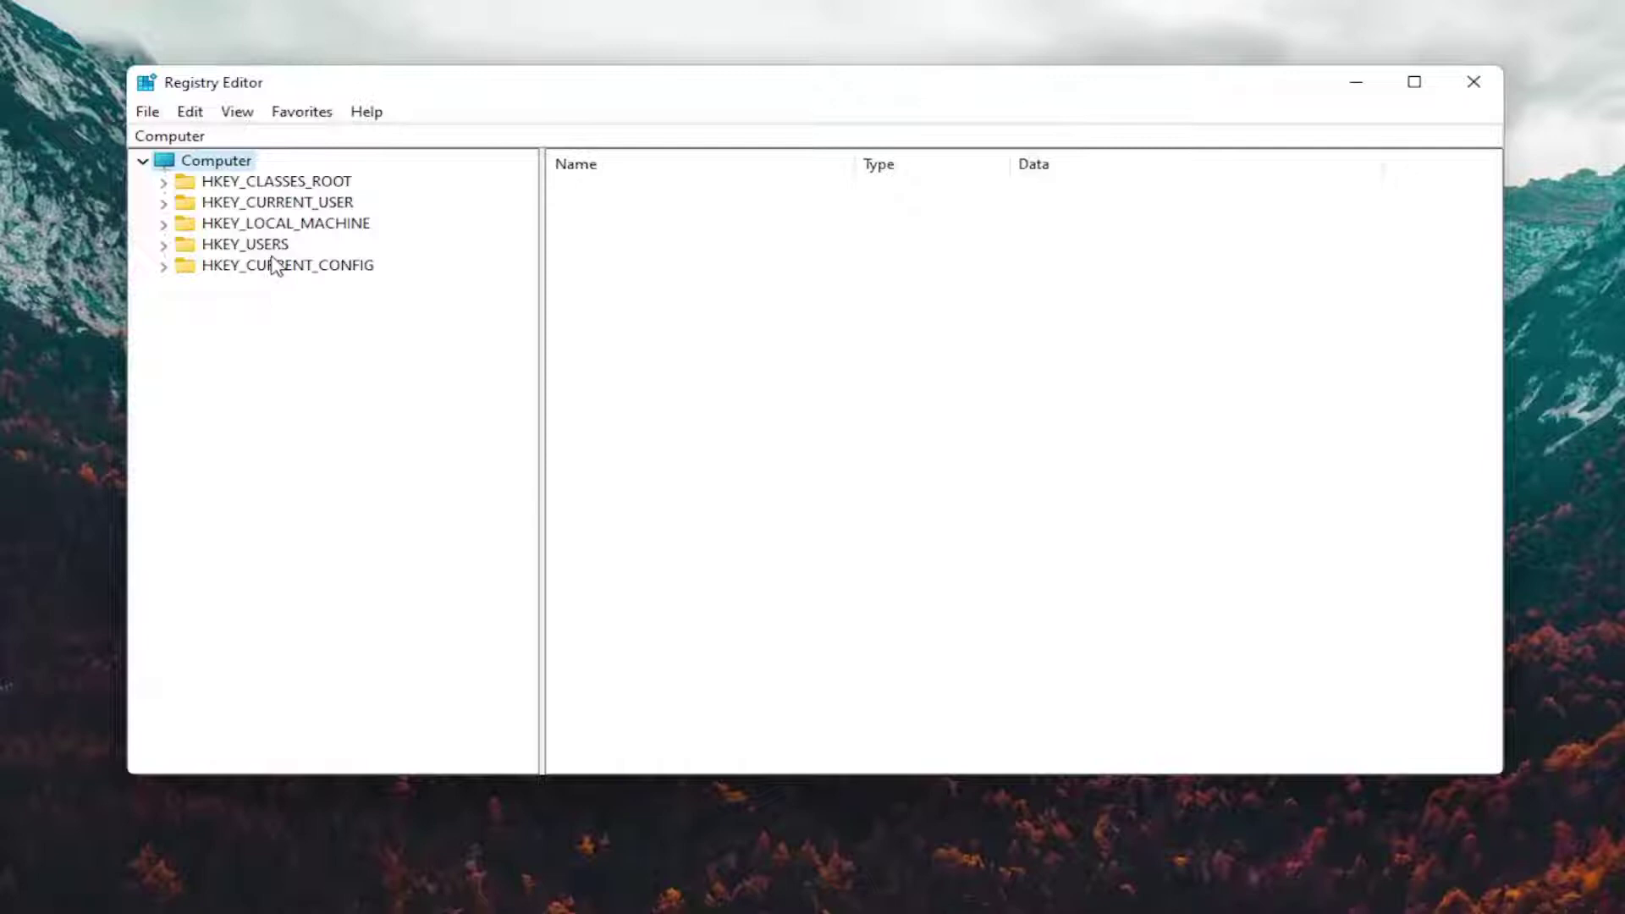
Expand HKEY_LOCAL_MACHINE\SOFTWARE\Policies\Microsoft\Windows and select the System key
{"action": "double_click", "coordinate": [278, 222]}
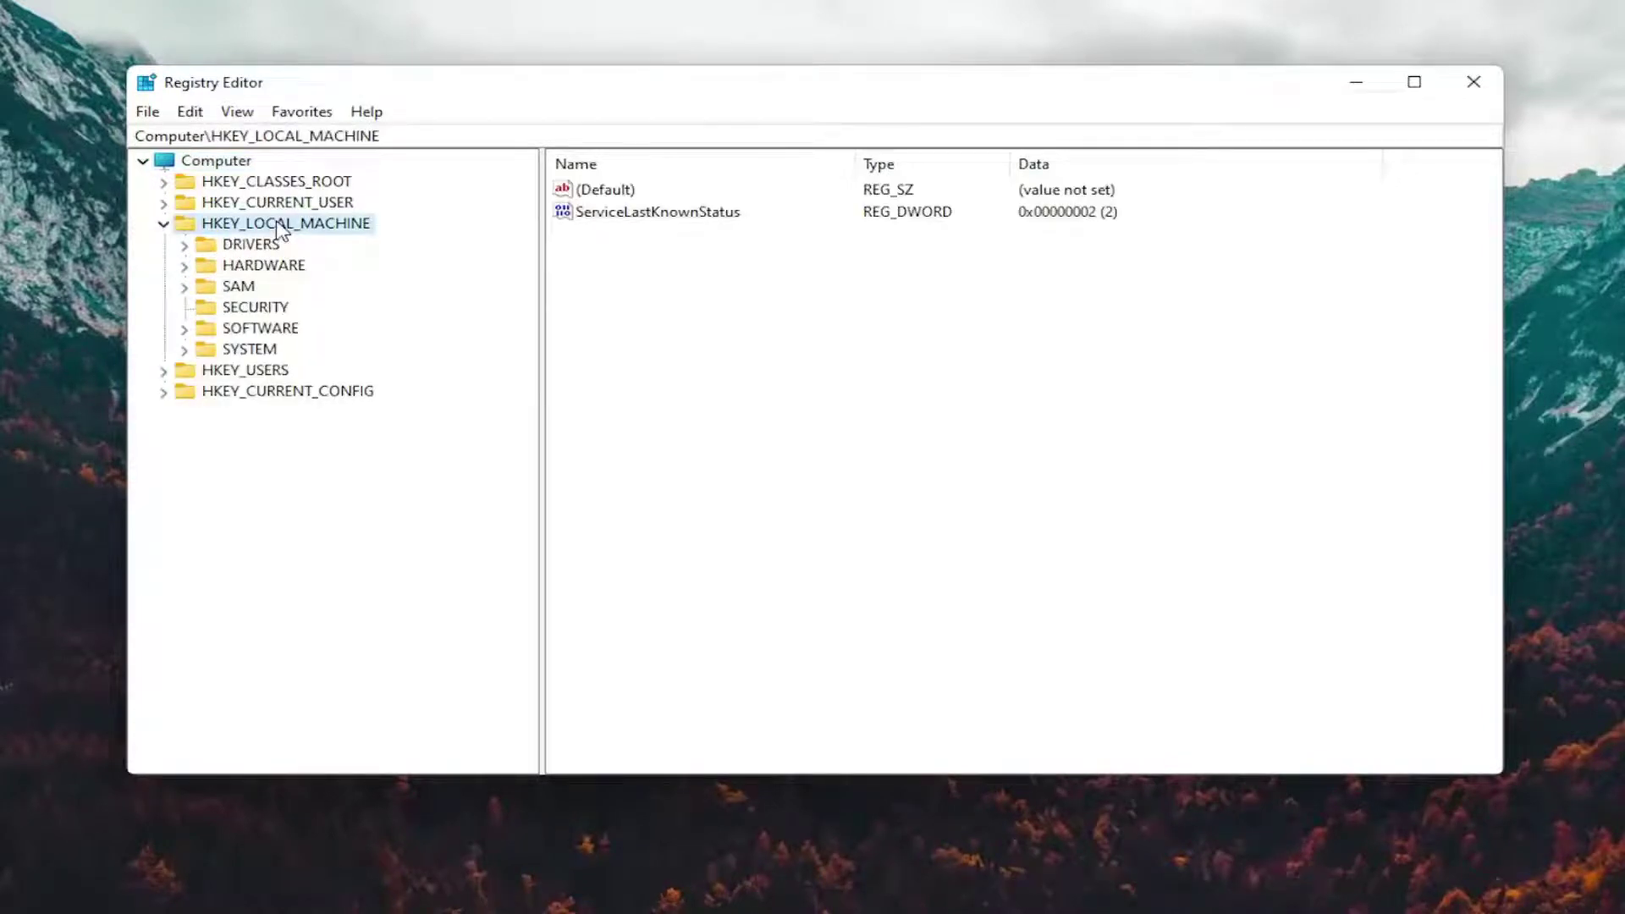
{"action": "double_click", "coordinate": [236, 332]}
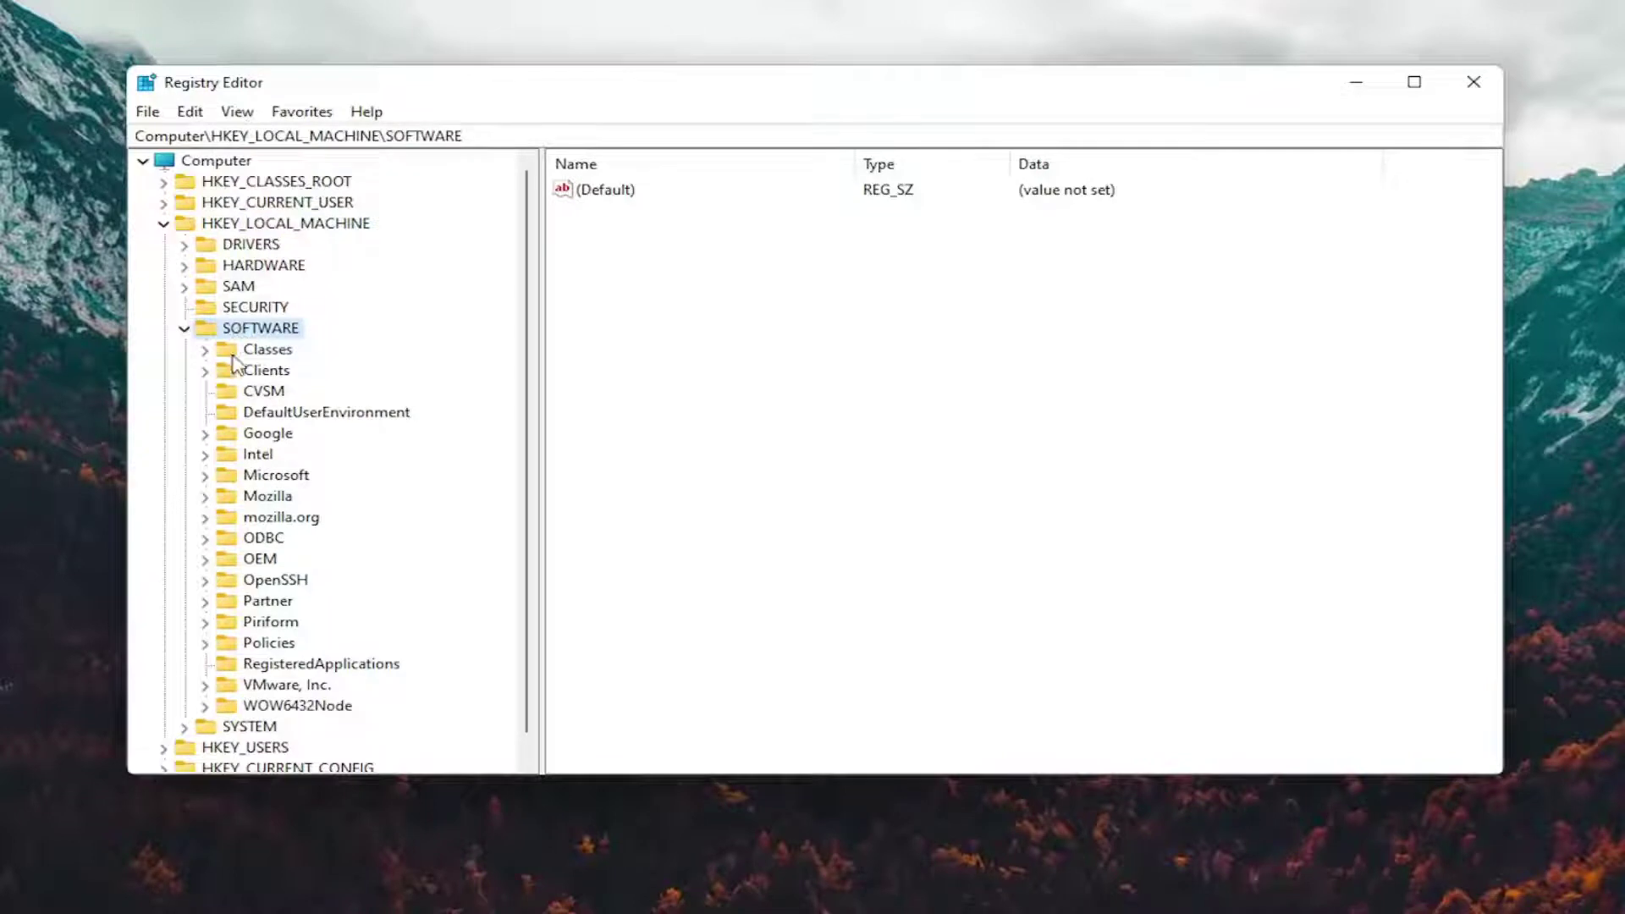
{"action": "double_click", "coordinate": [259, 645]}
{"action": "left_click", "coordinate": [271, 669]}
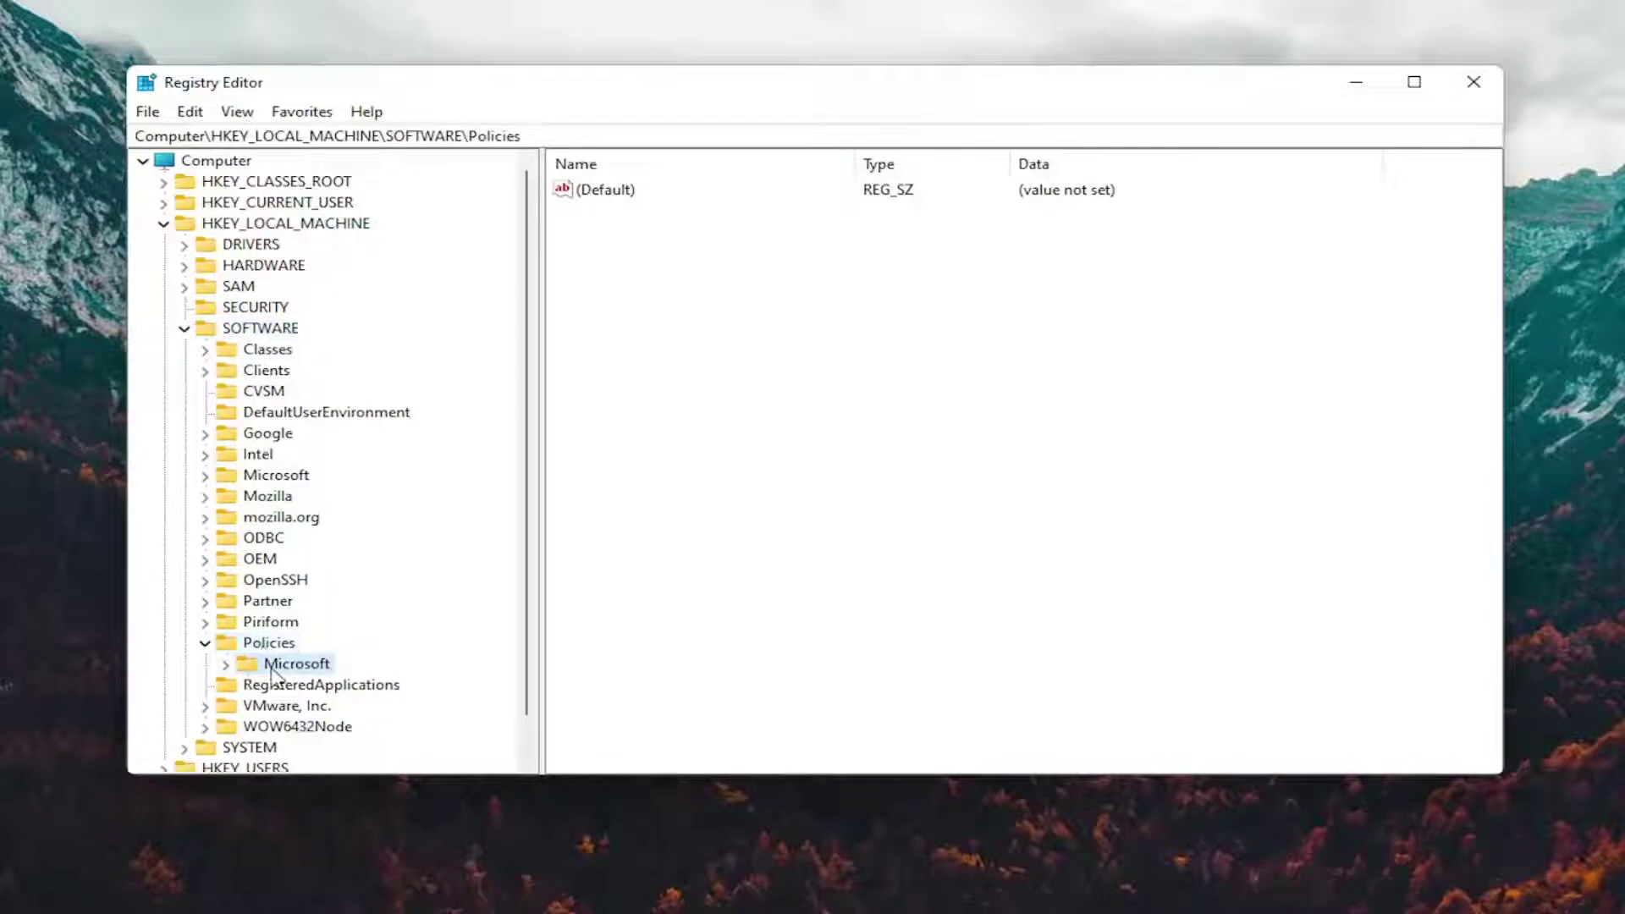
{"action": "double_click", "coordinate": [271, 665]}
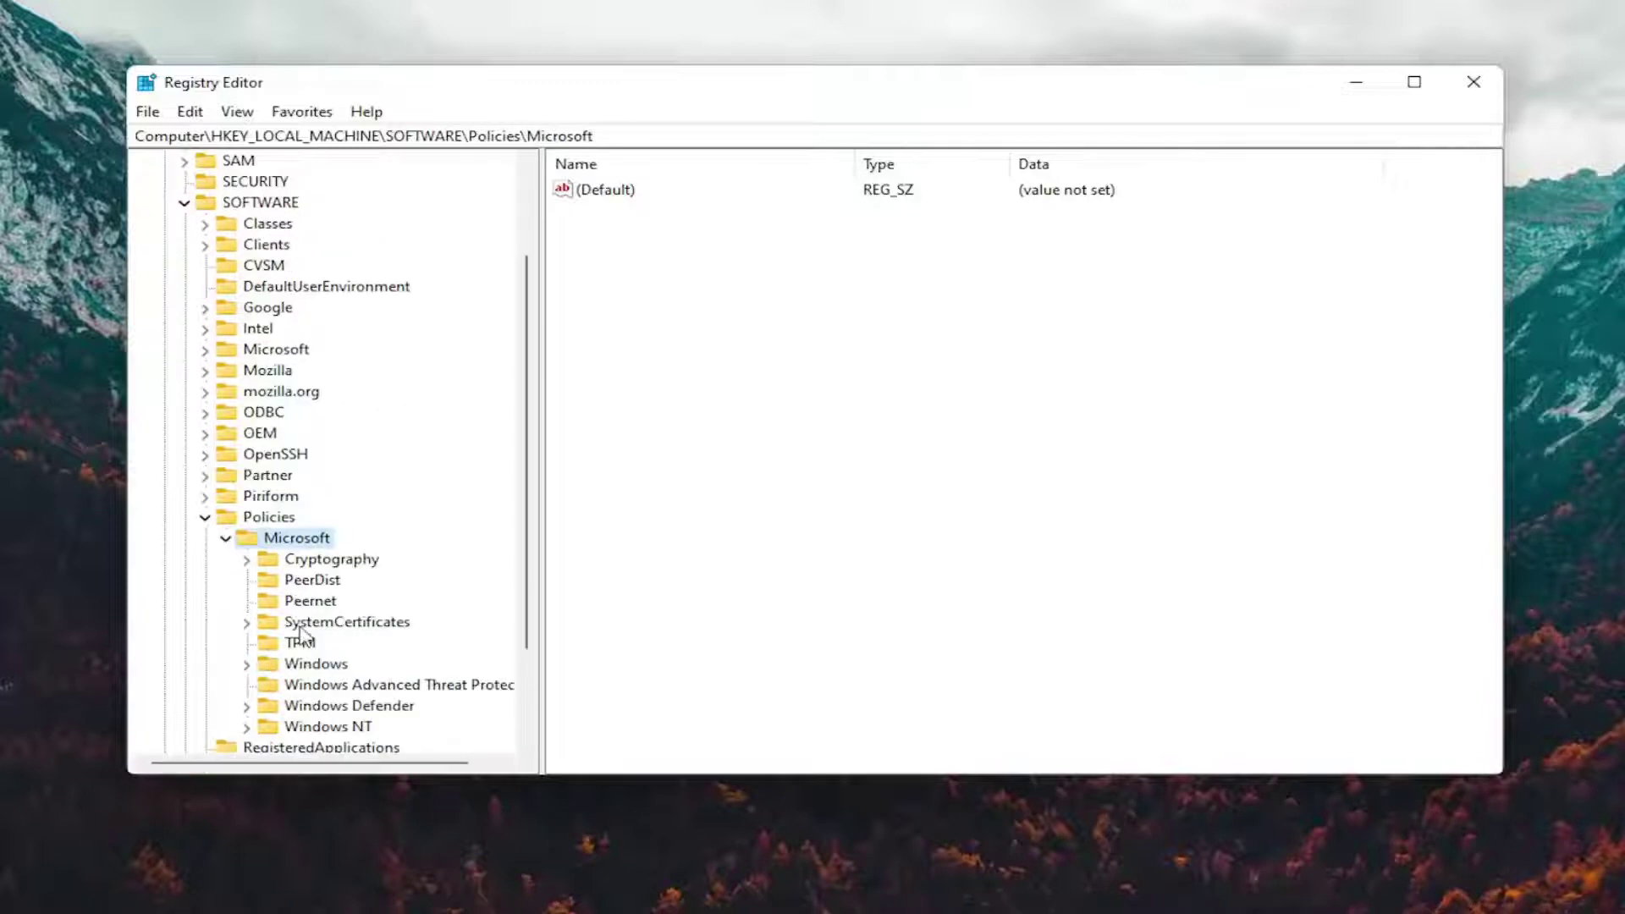
{"action": "scroll", "coordinate": [313, 634], "scroll_direction": "down", "scroll_amount": 1}
{"action": "double_click", "coordinate": [316, 600]}
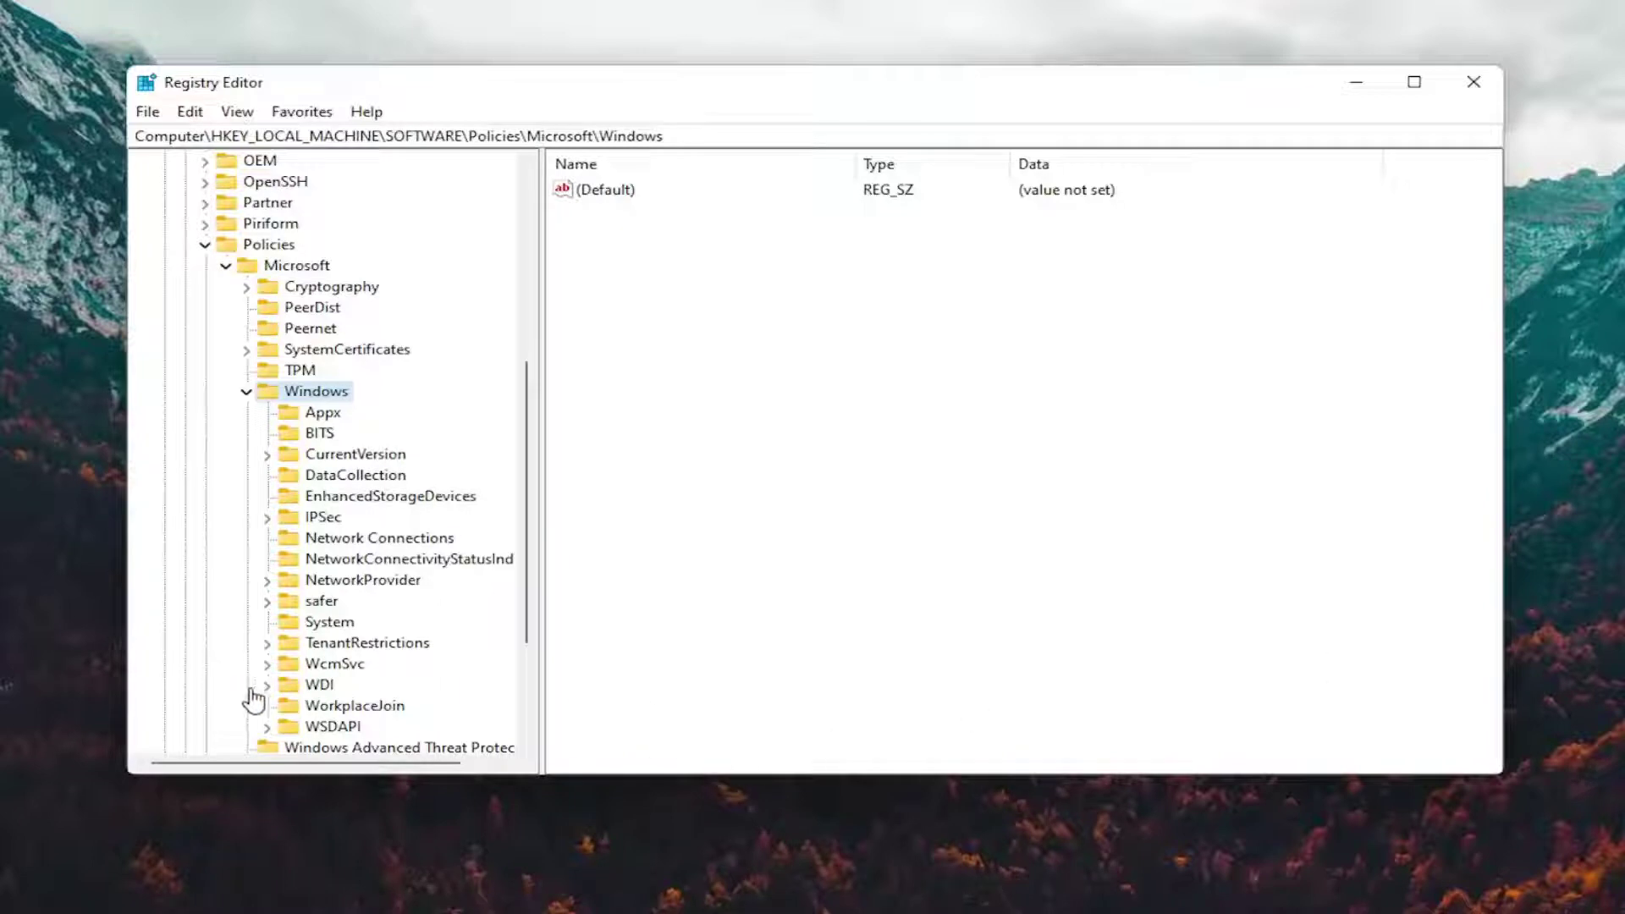
{"action": "left_click", "coordinate": [313, 626]}
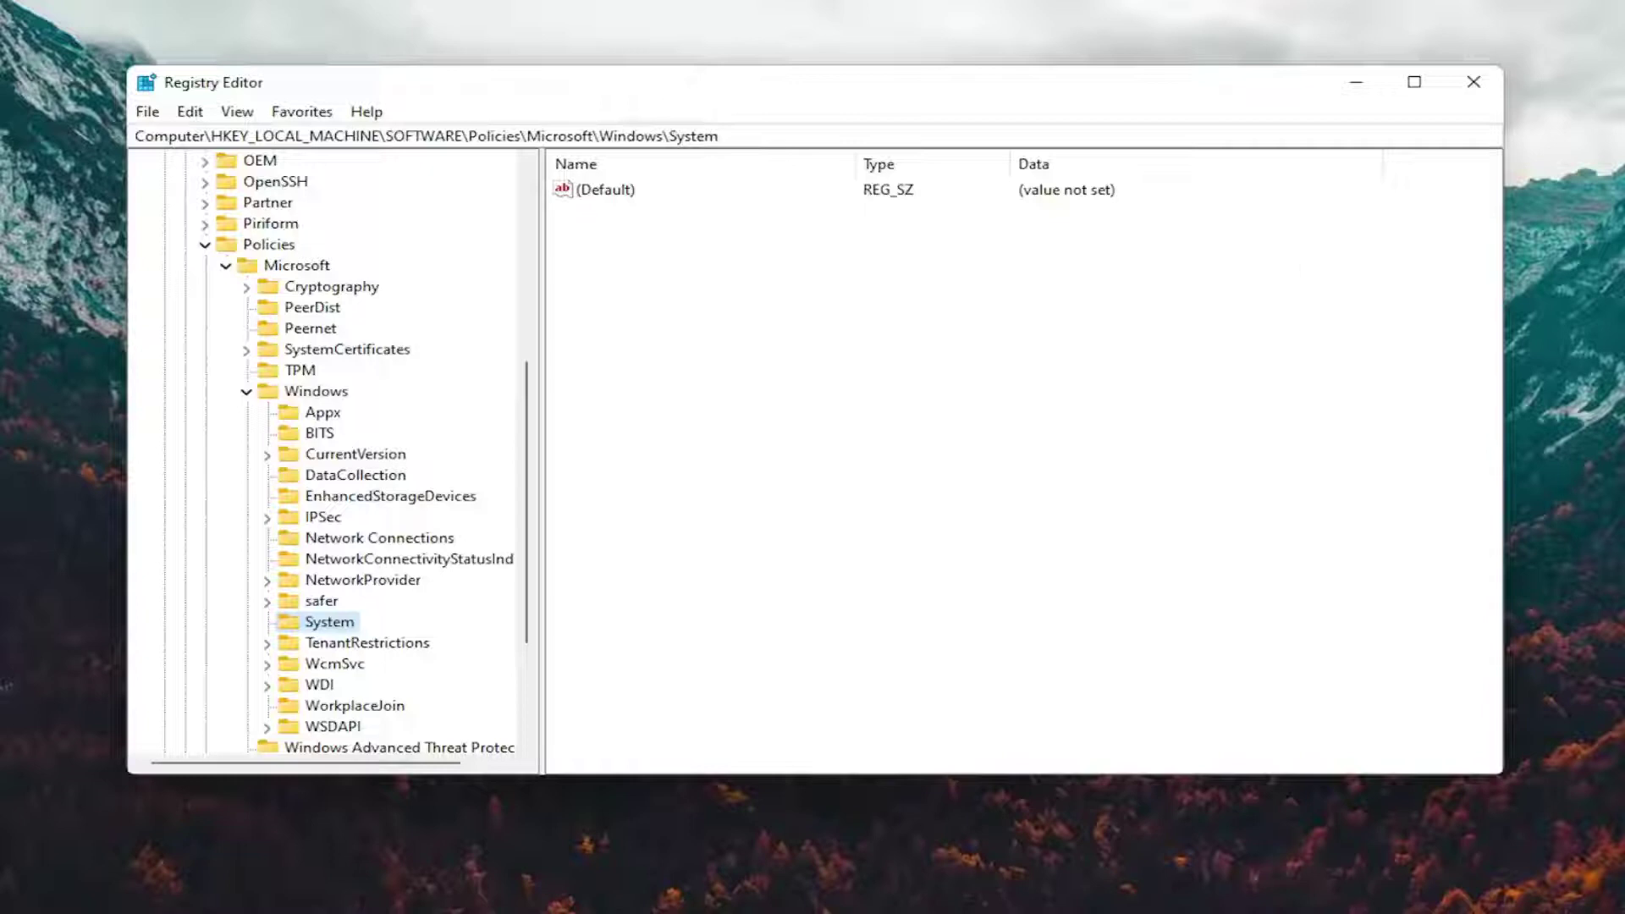
Create a DWORD (32-bit) value named AllowDomainPINLogon in the System key
{"action": "right_click", "coordinate": [651, 248]}
{"action": "mouse_move", "coordinate": [660, 274]}
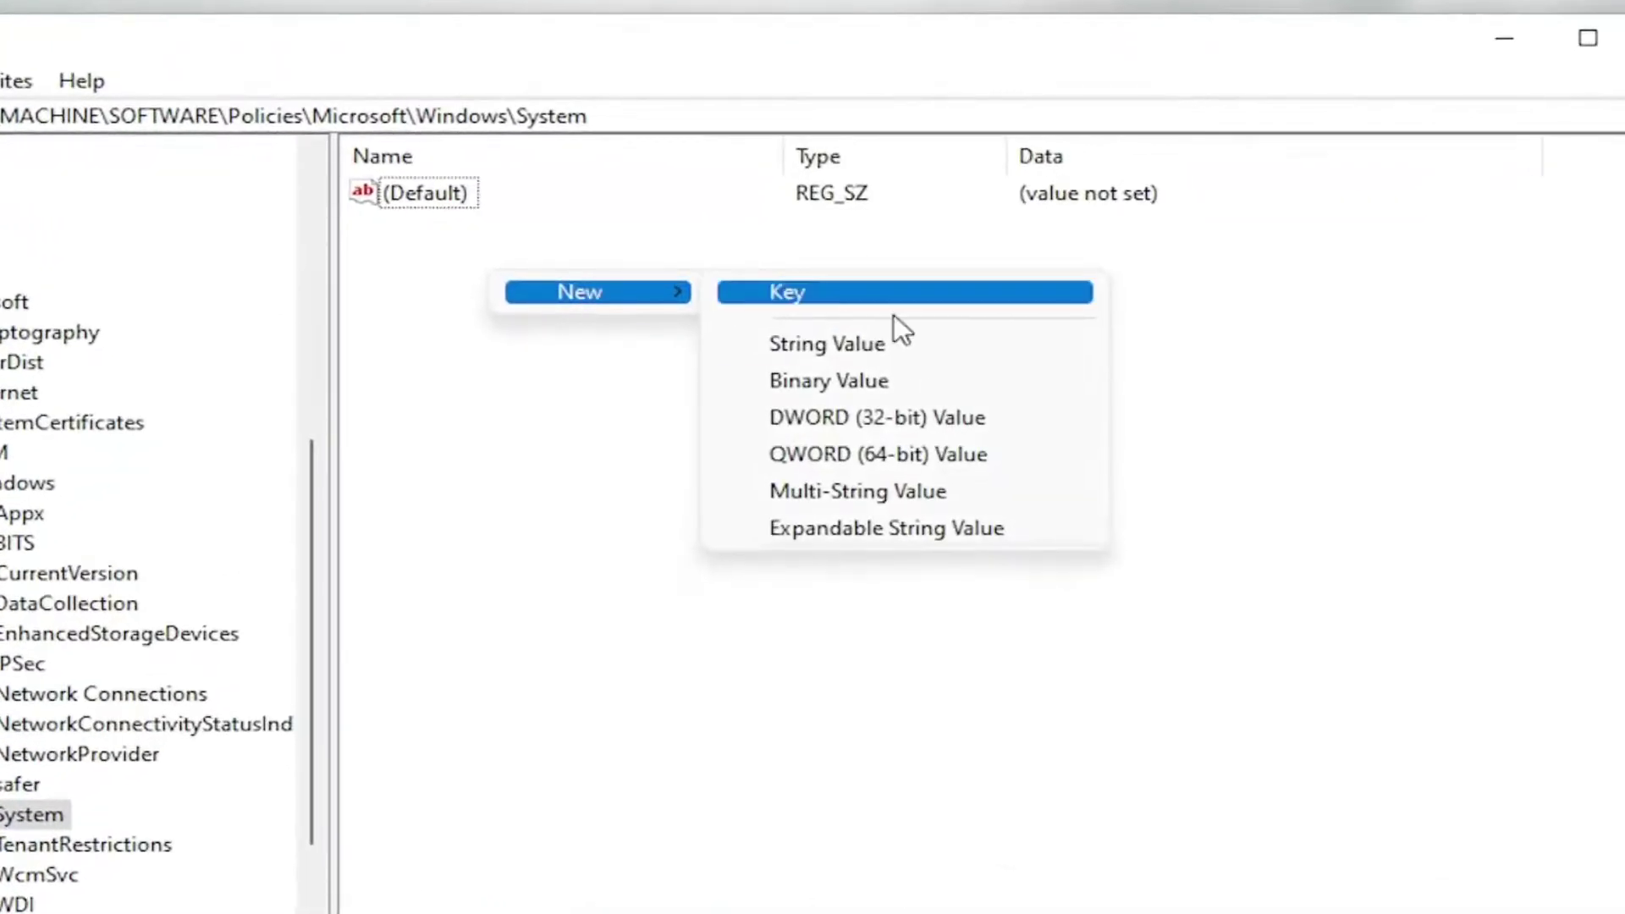
{"action": "left_click", "coordinate": [912, 367]}
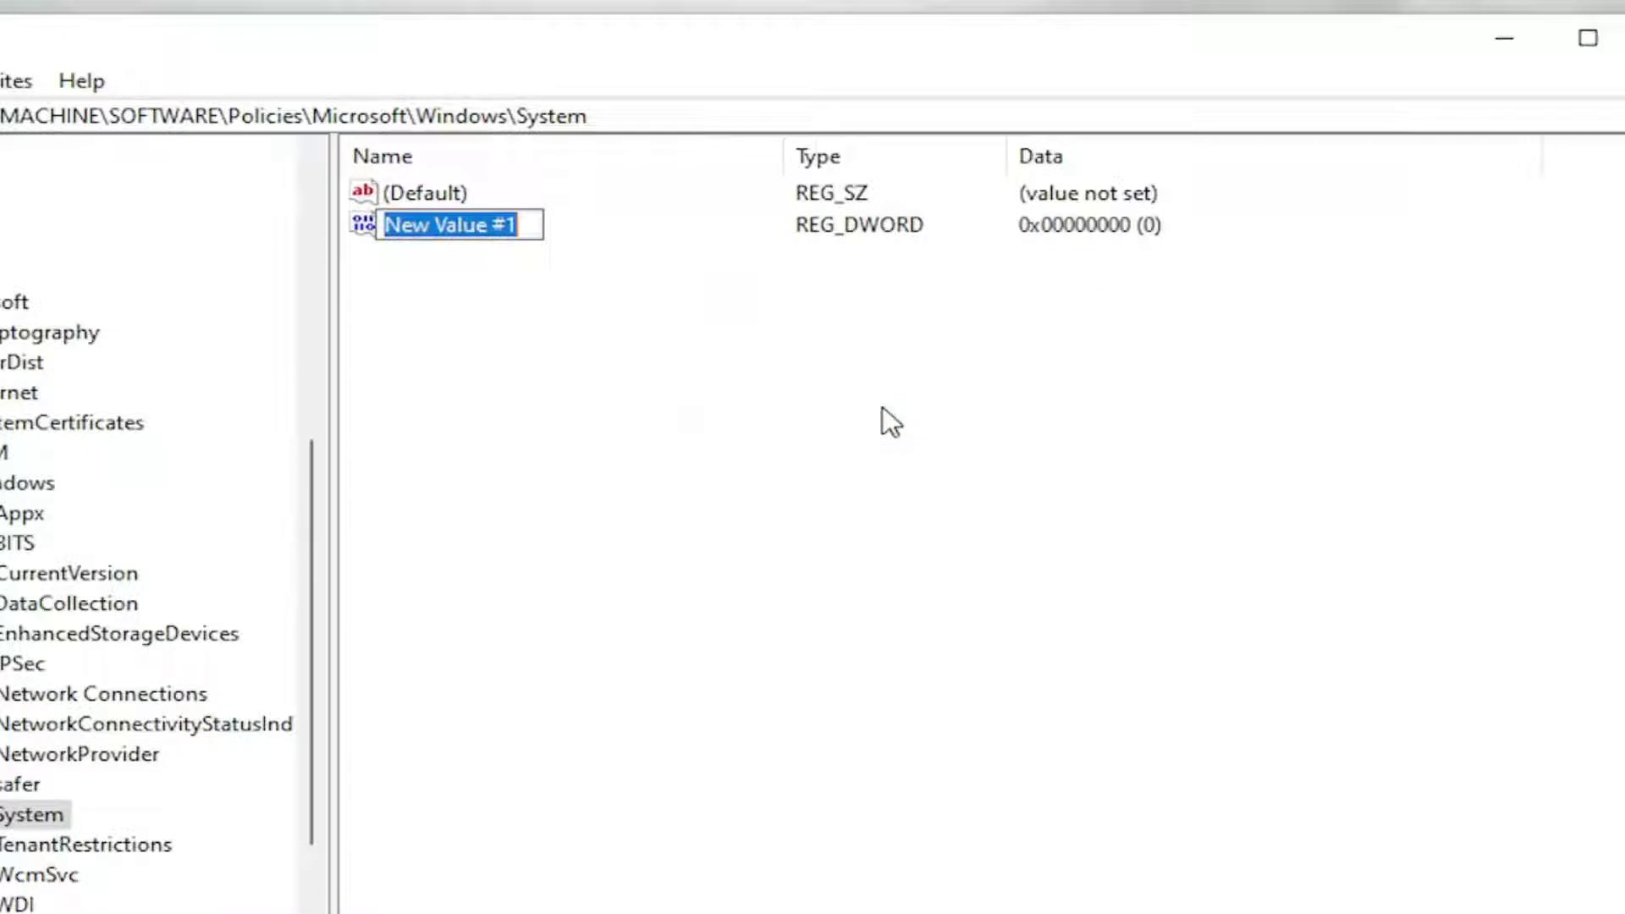
{"action": "type", "text": "A"}
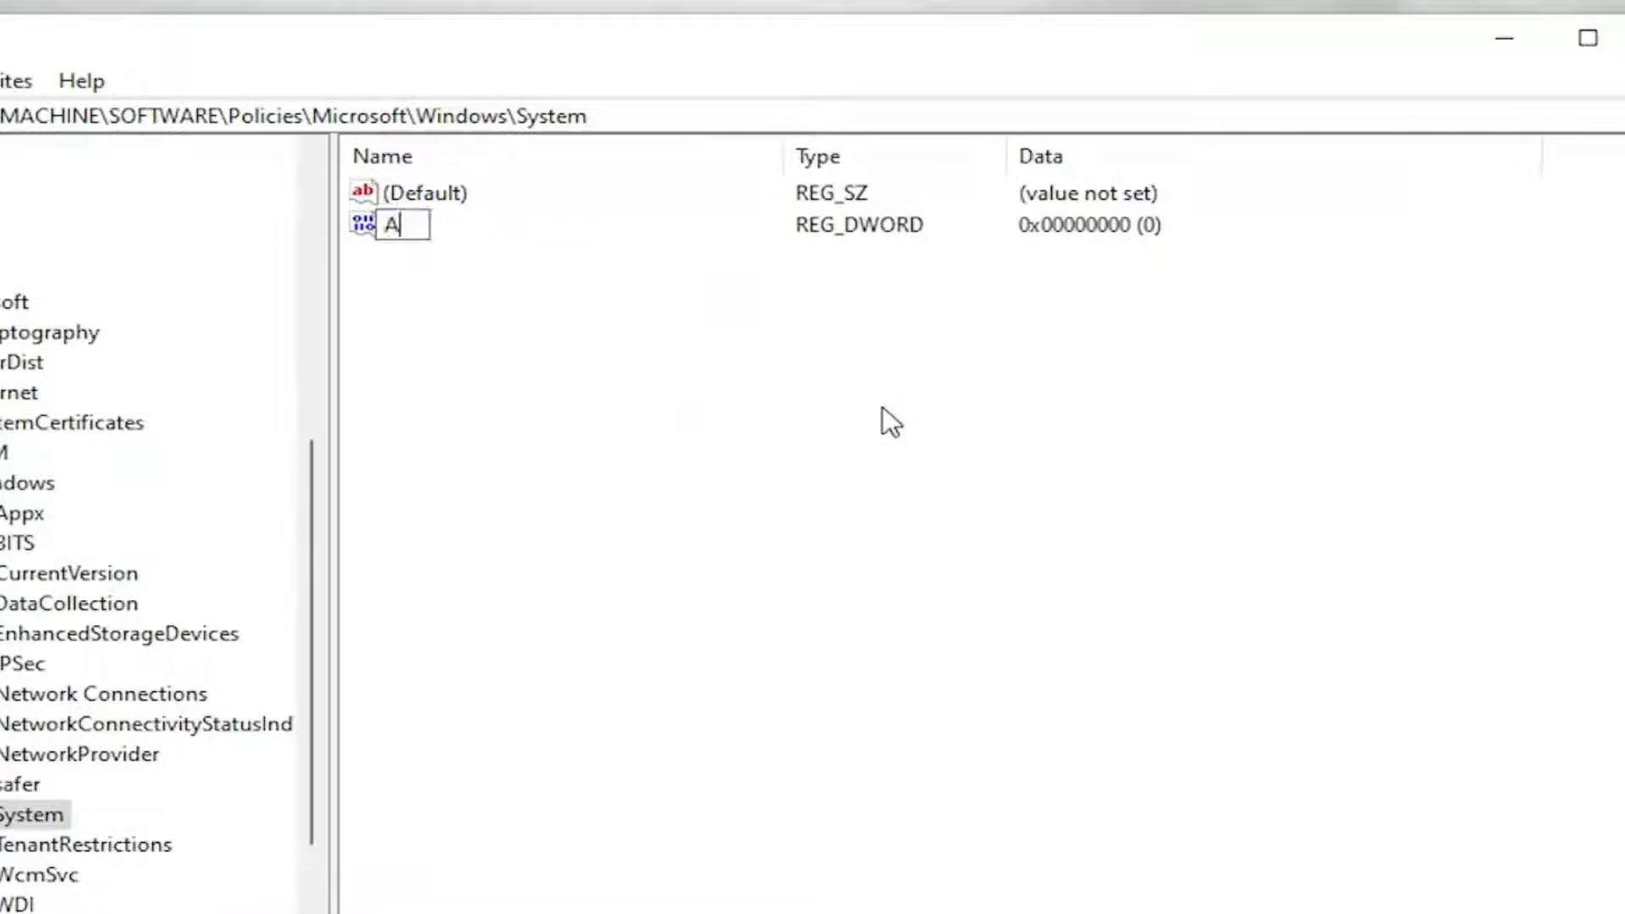
{"action": "type", "text": "llowDomainPIN"}
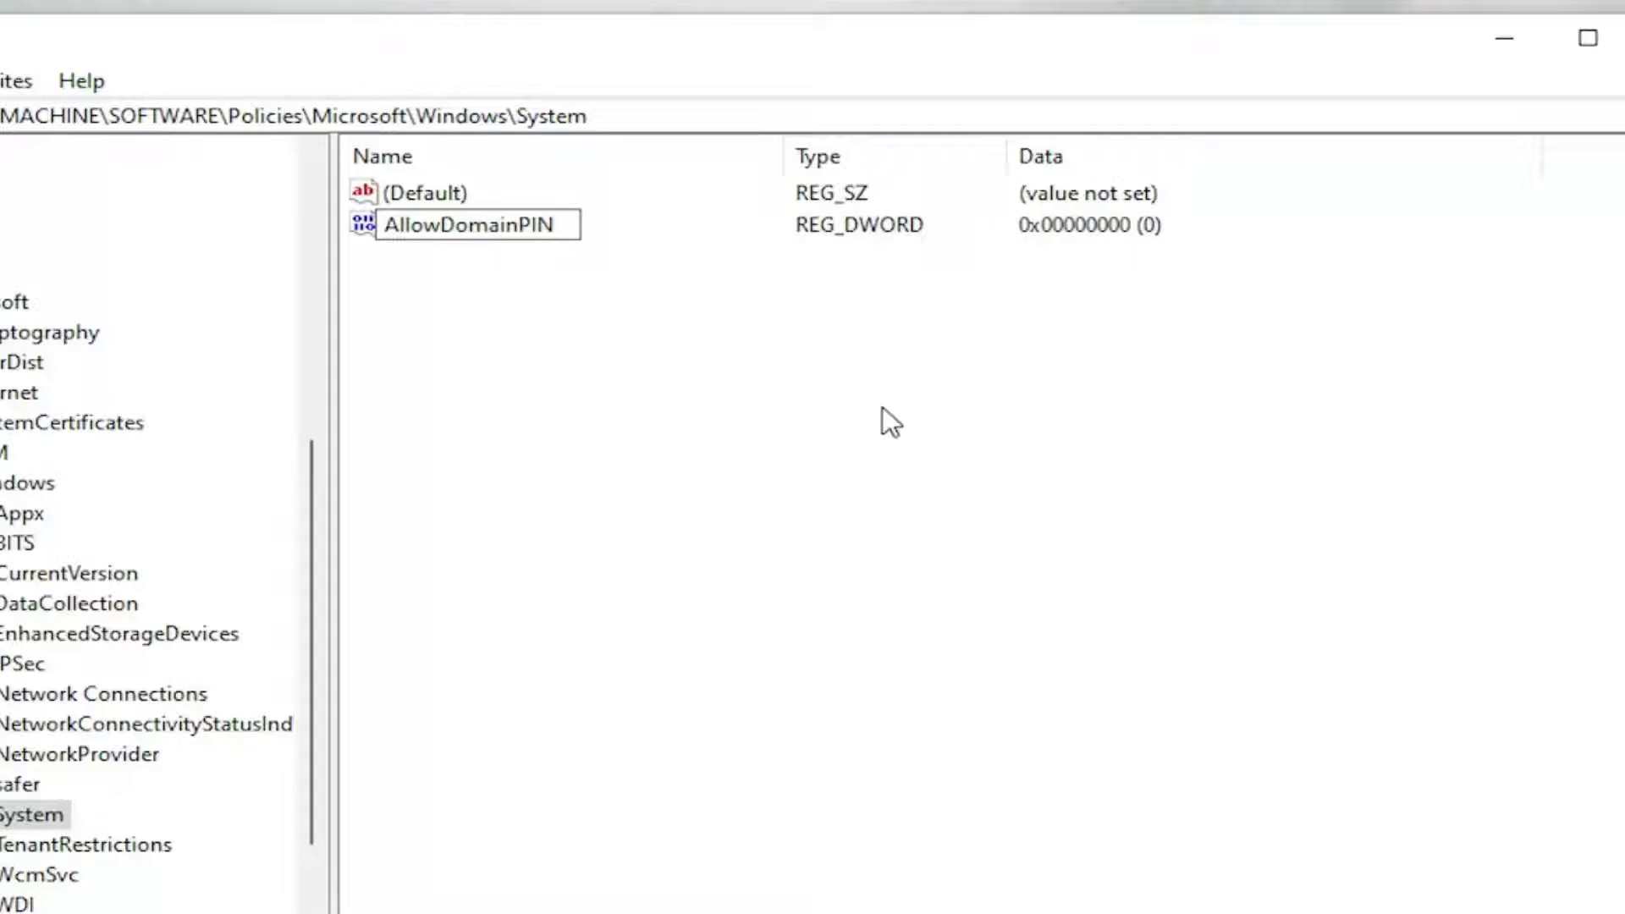
{"action": "type", "text": "Logon"}
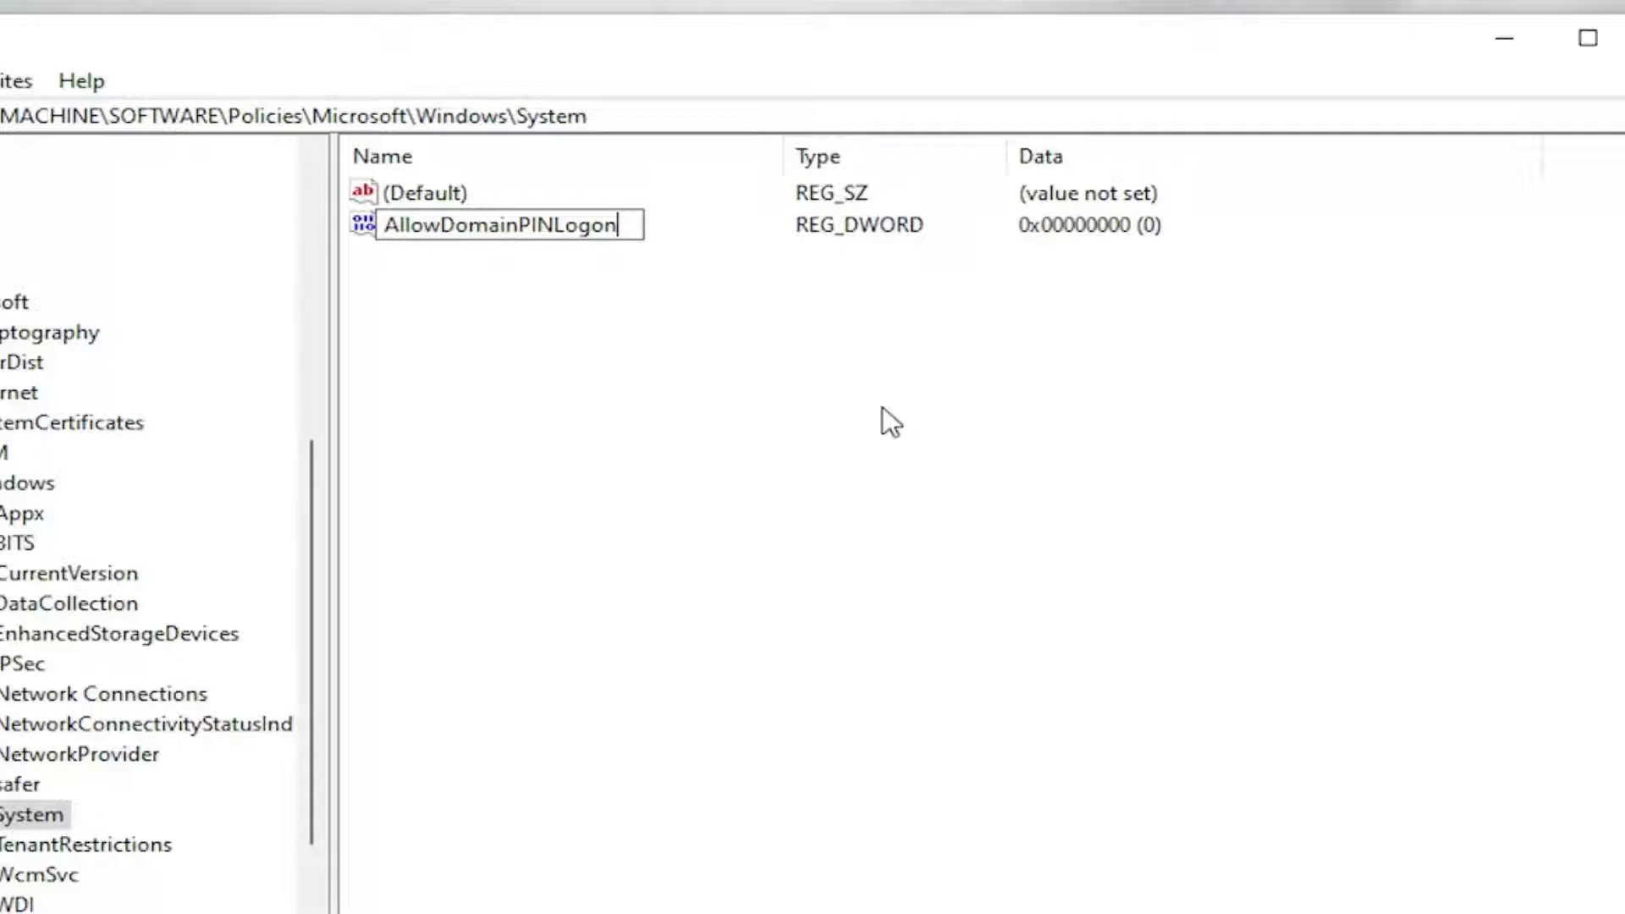
{"action": "key", "text": "Return"}
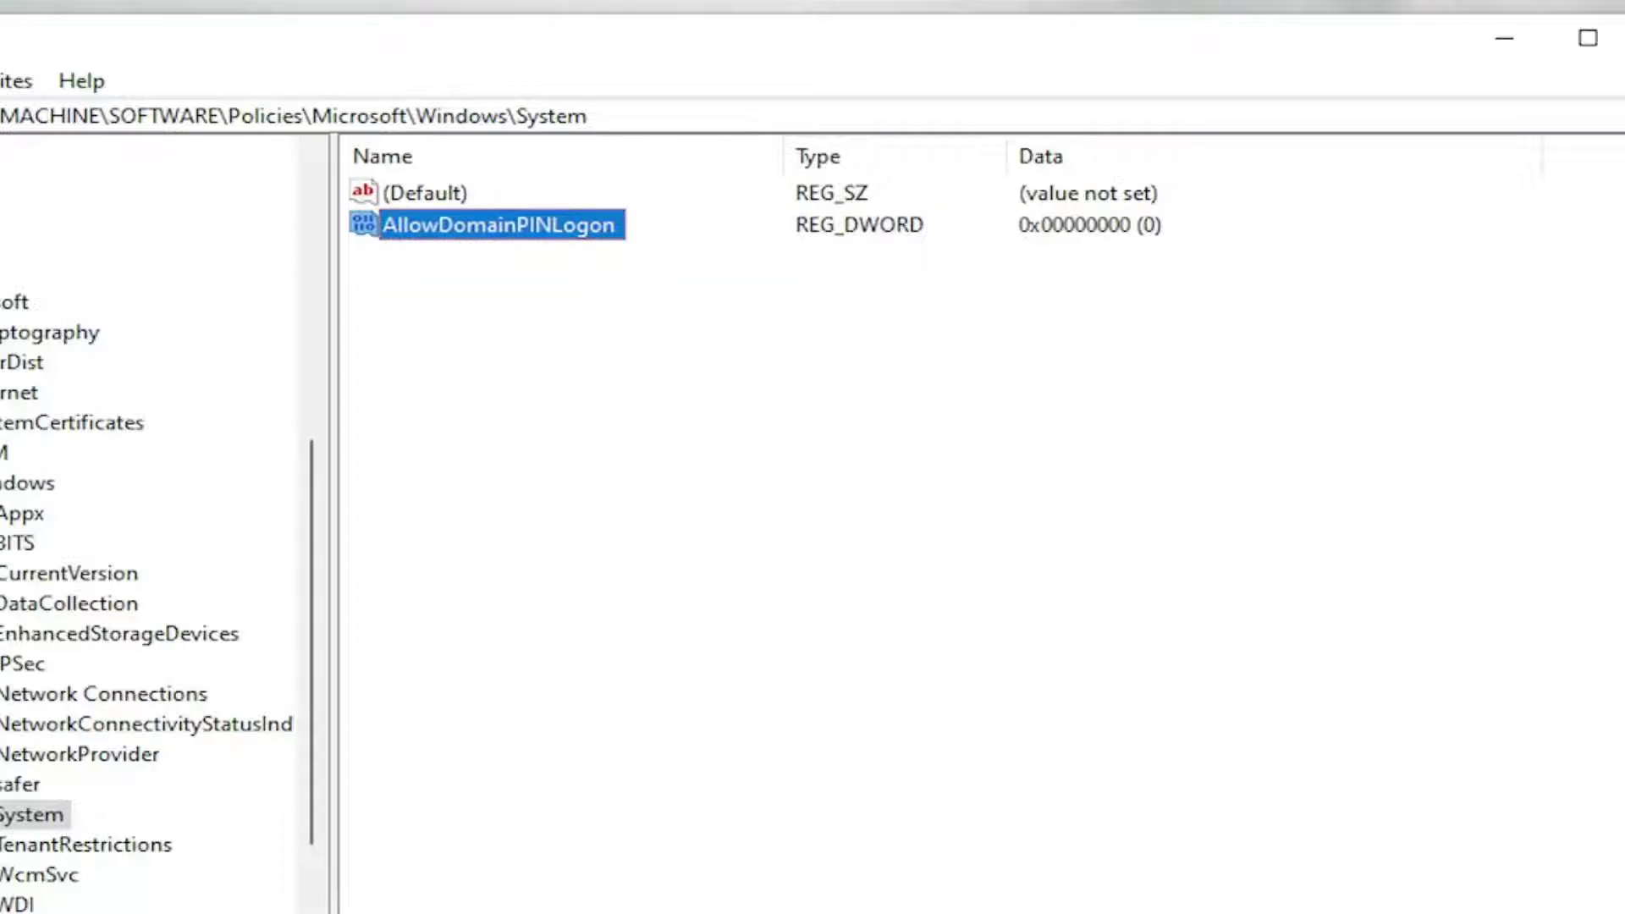
Change AllowDomainPINLogon's value data from 0 to 1
{"action": "double_click", "coordinate": [440, 224]}
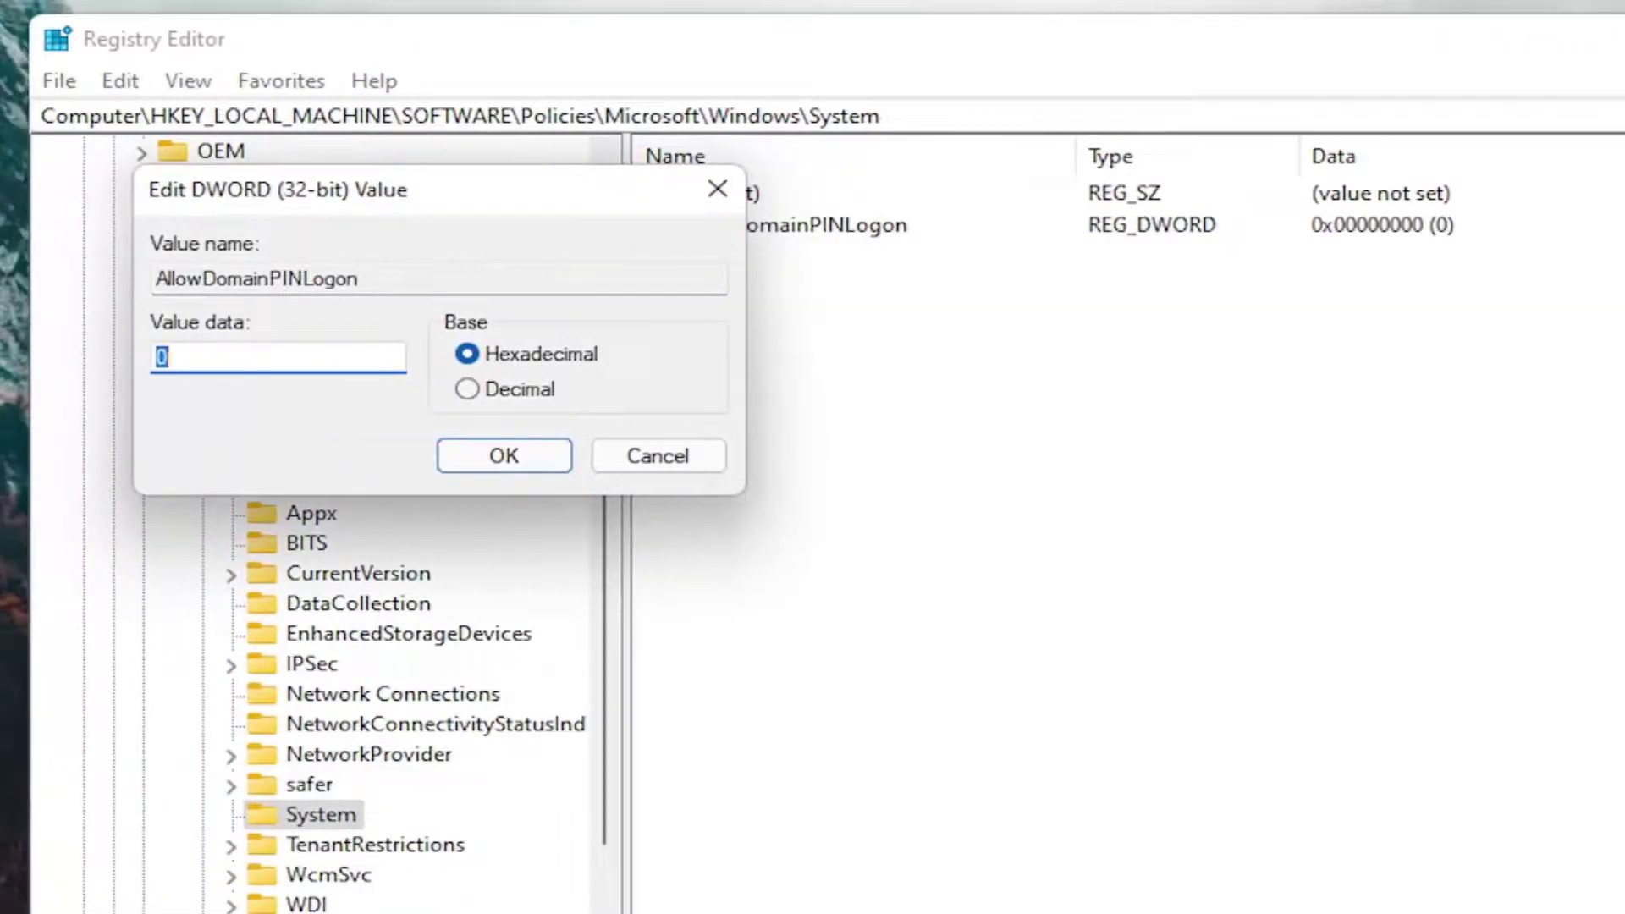
{"action": "left_click", "coordinate": [287, 357]}
{"action": "key", "text": "BackSpace"}
{"action": "type", "text": "1"}
{"action": "left_click", "coordinate": [499, 455]}
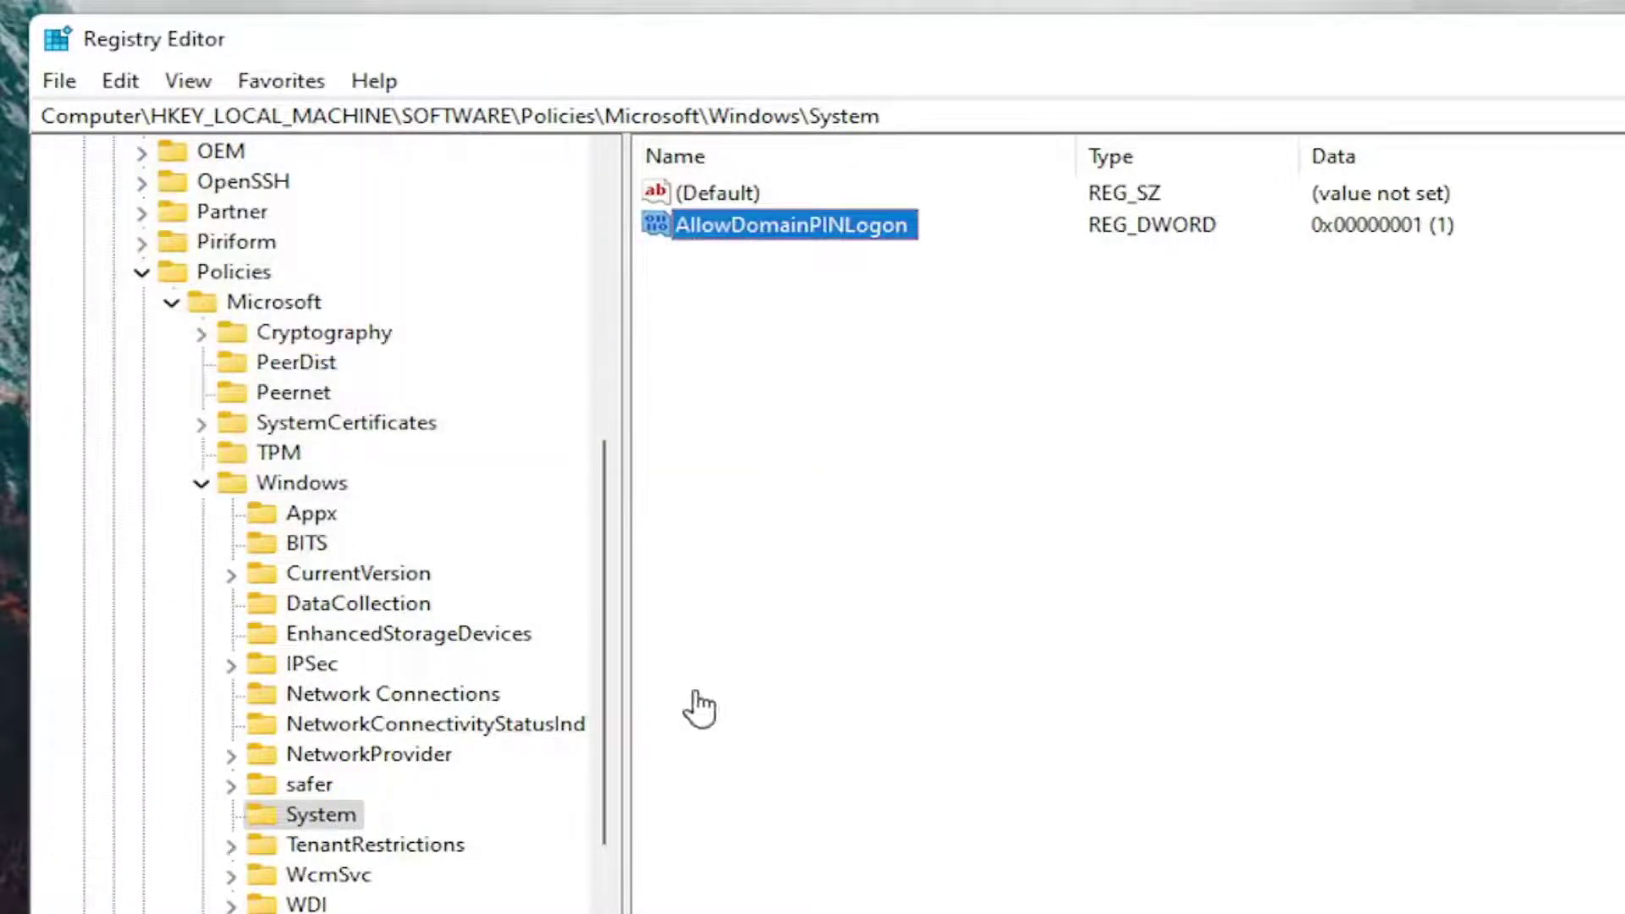
Collapse the Windows, Microsoft, Policies, SOFTWARE and HKEY_LOCAL_MACHINE keys and close Registry Editor
{"action": "left_click", "coordinate": [201, 483]}
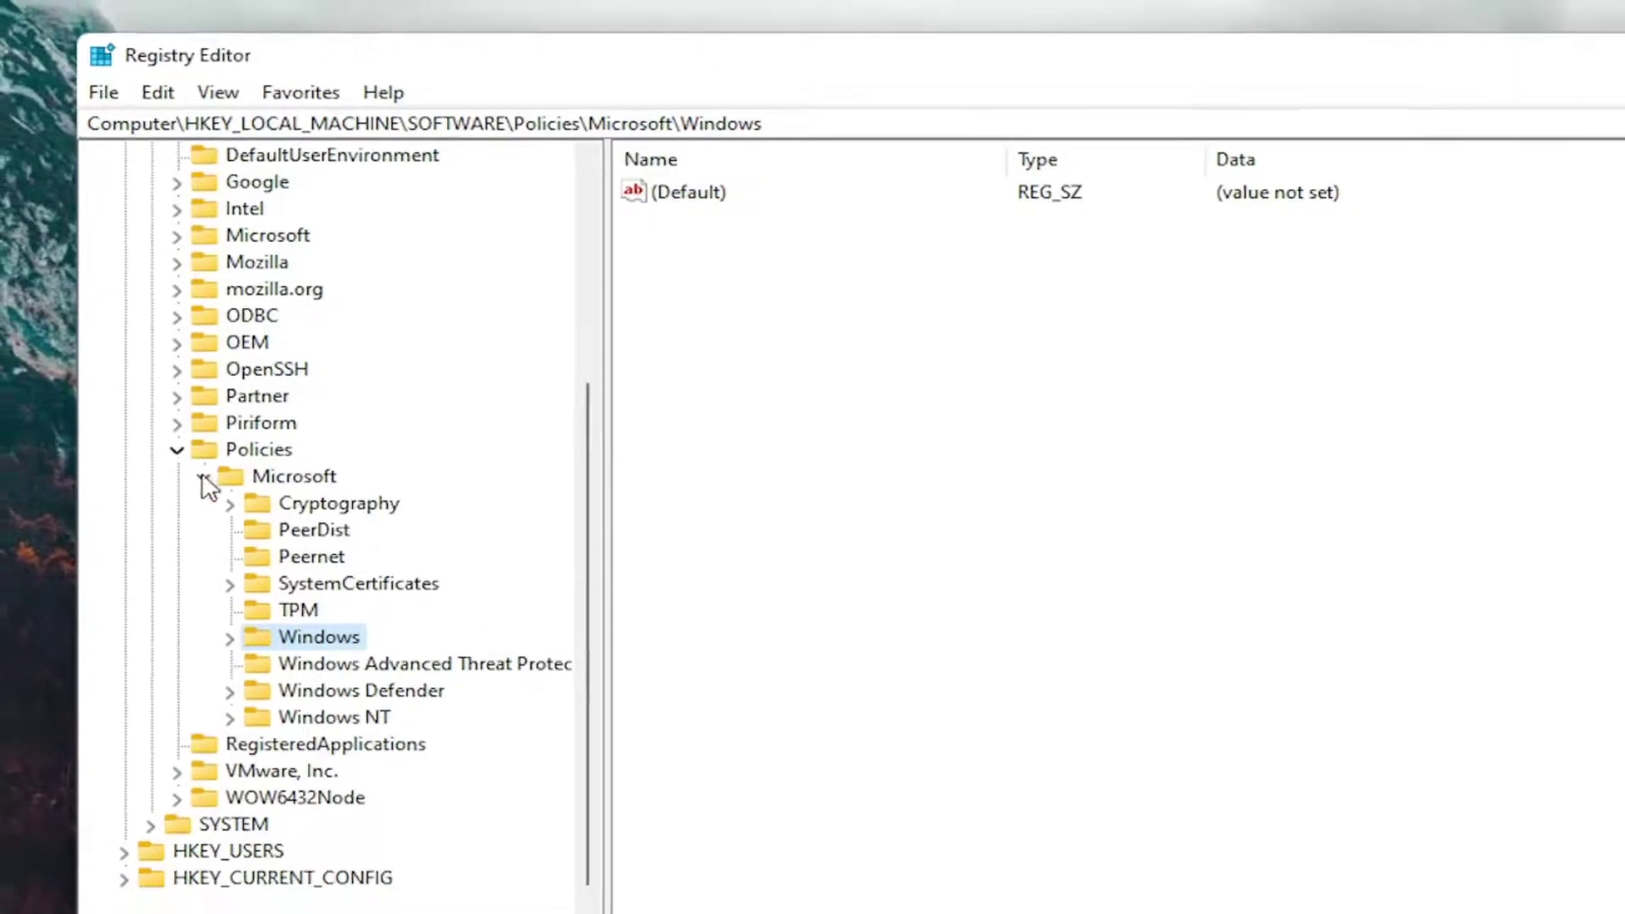
{"action": "left_click", "coordinate": [203, 477]}
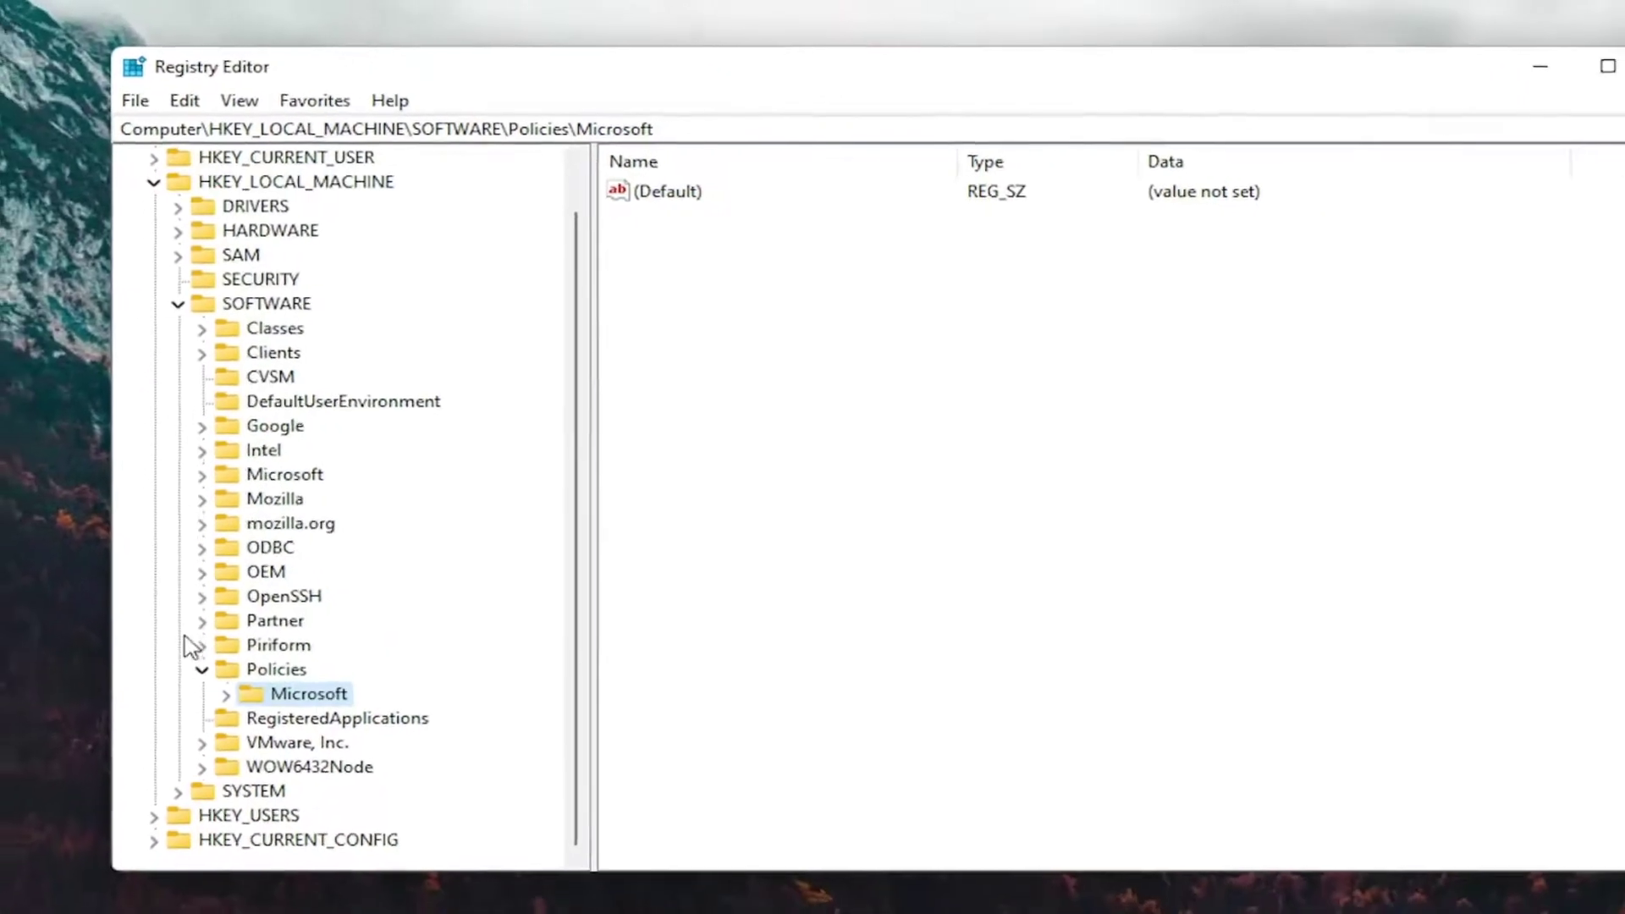
{"action": "left_click", "coordinate": [176, 449]}
{"action": "left_click", "coordinate": [149, 372]}
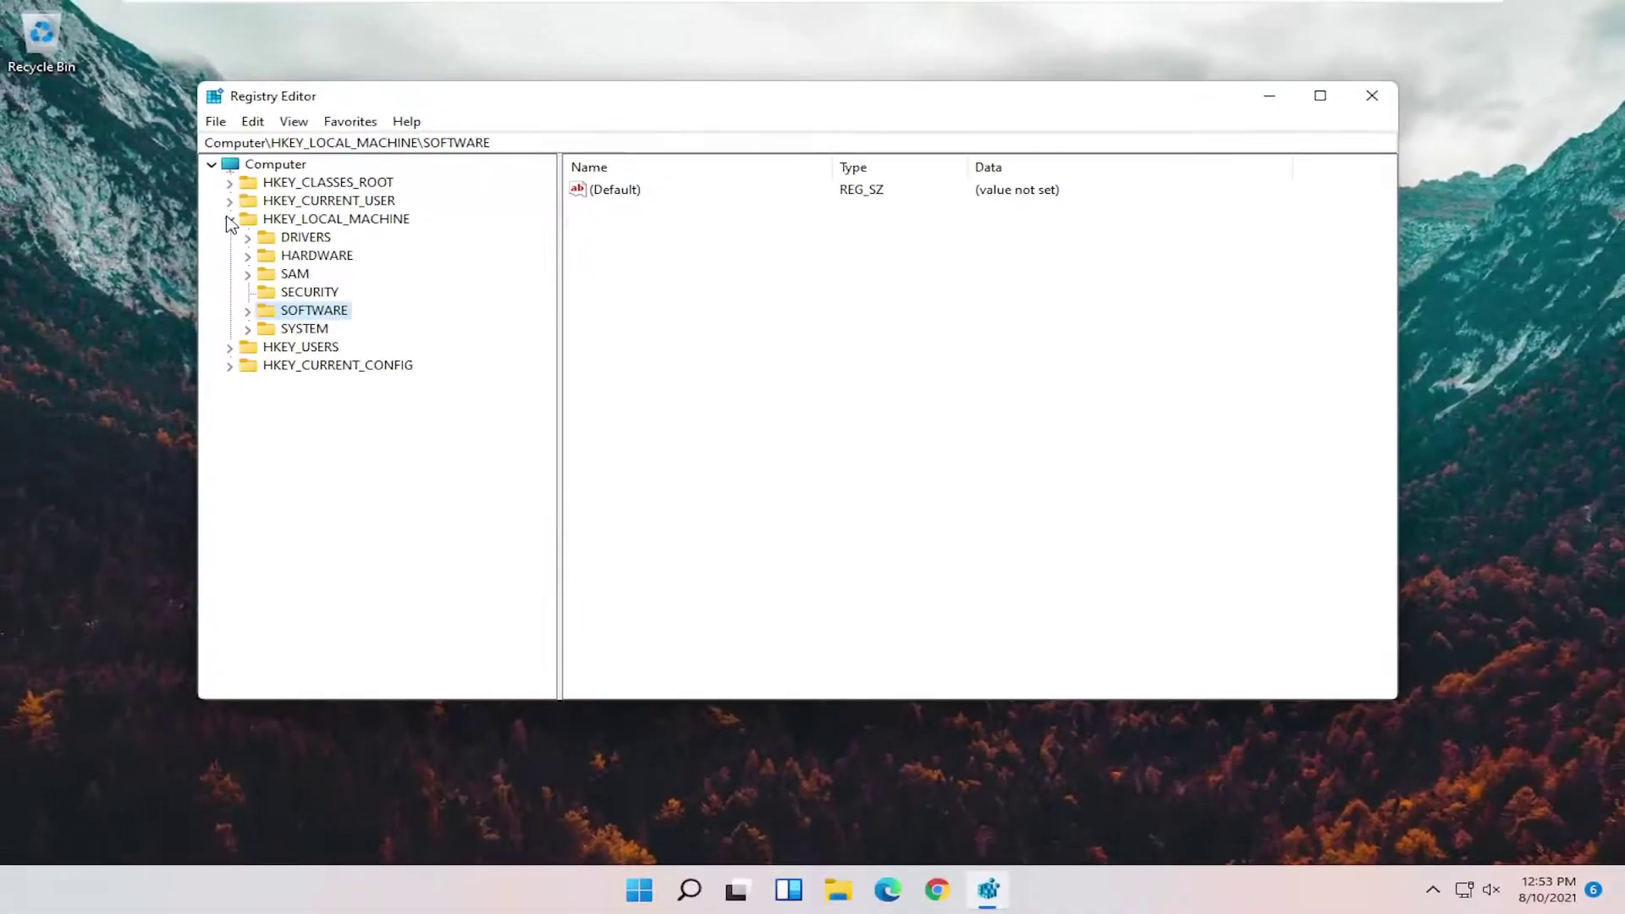
{"action": "left_click", "coordinate": [229, 220]}
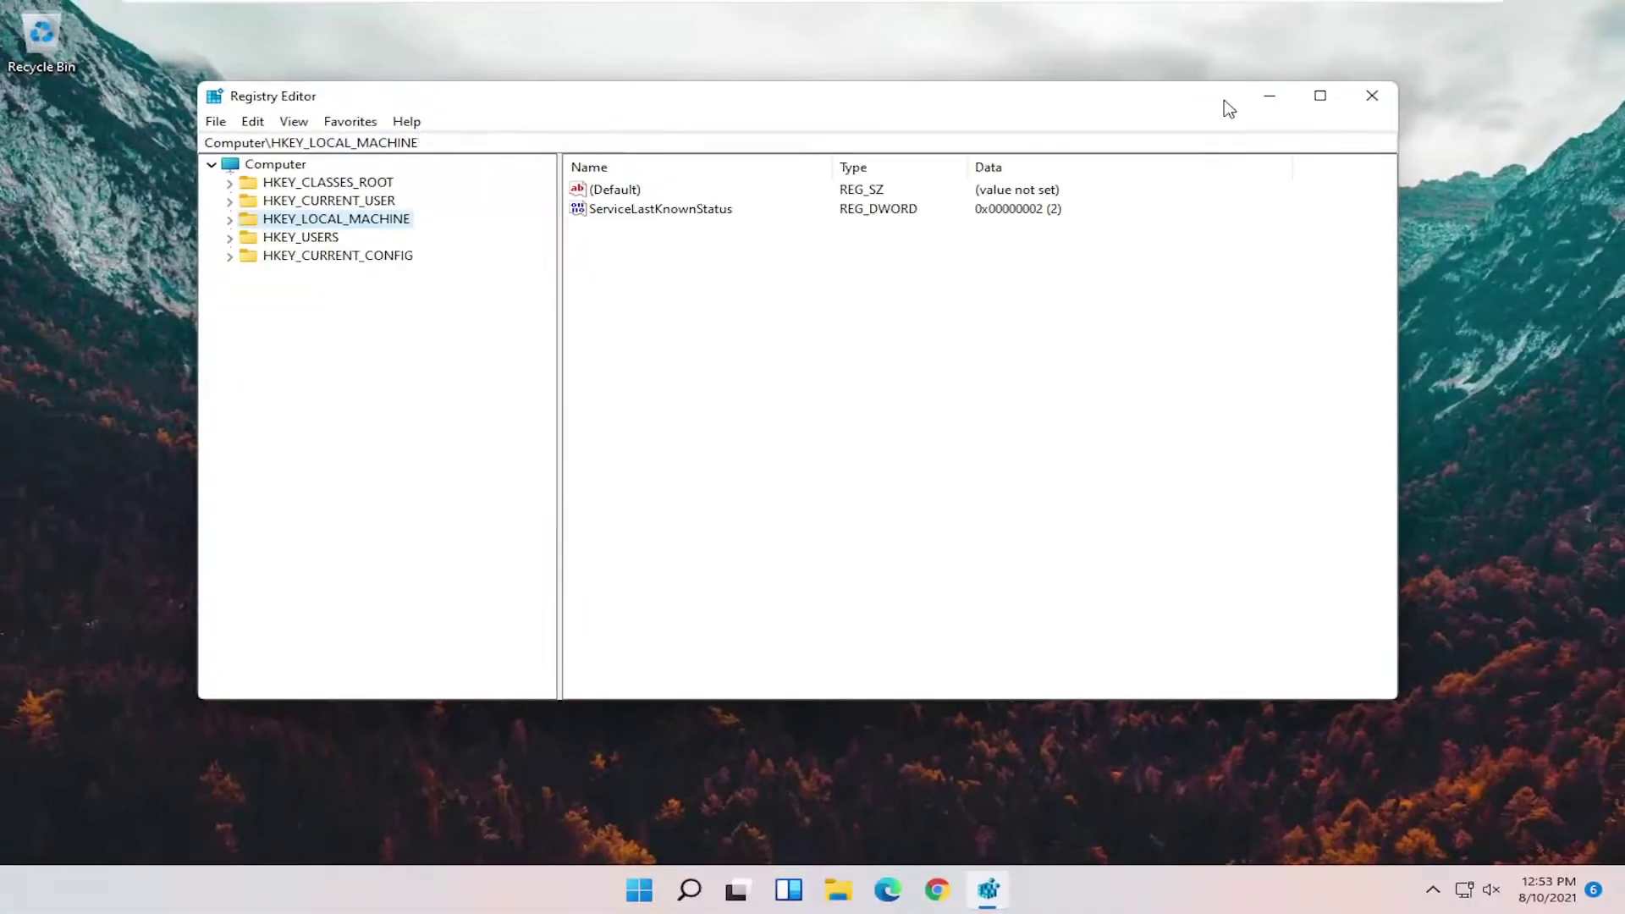
{"action": "key", "text": "Left"}
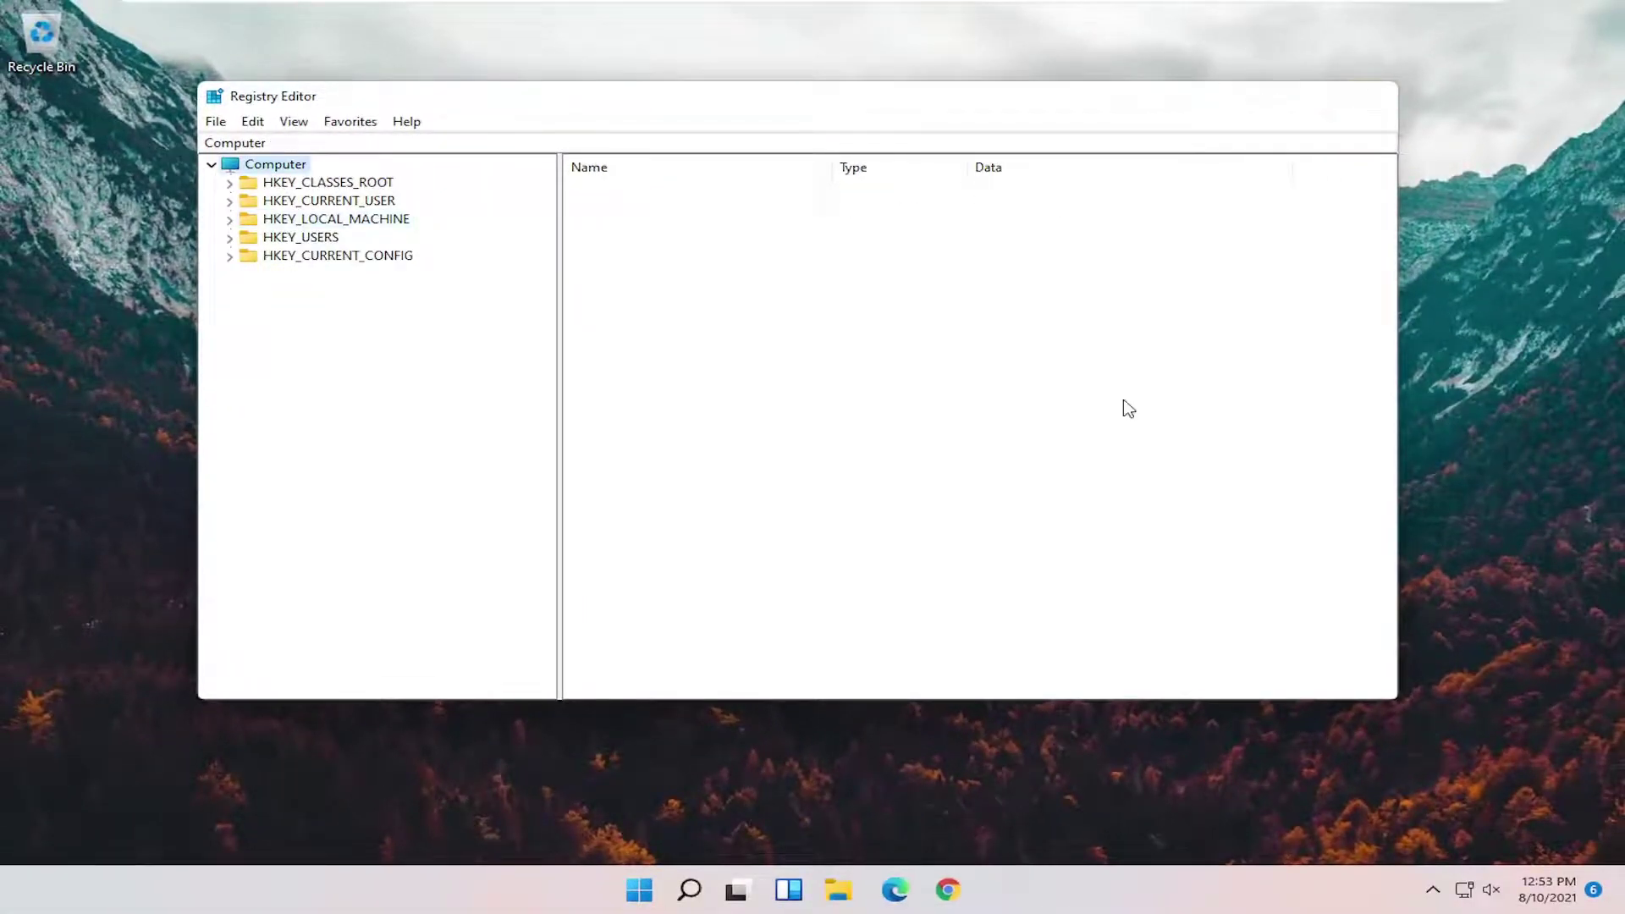
{"action": "key", "text": "alt+F4"}
{"action": "right_click", "coordinate": [663, 888]}
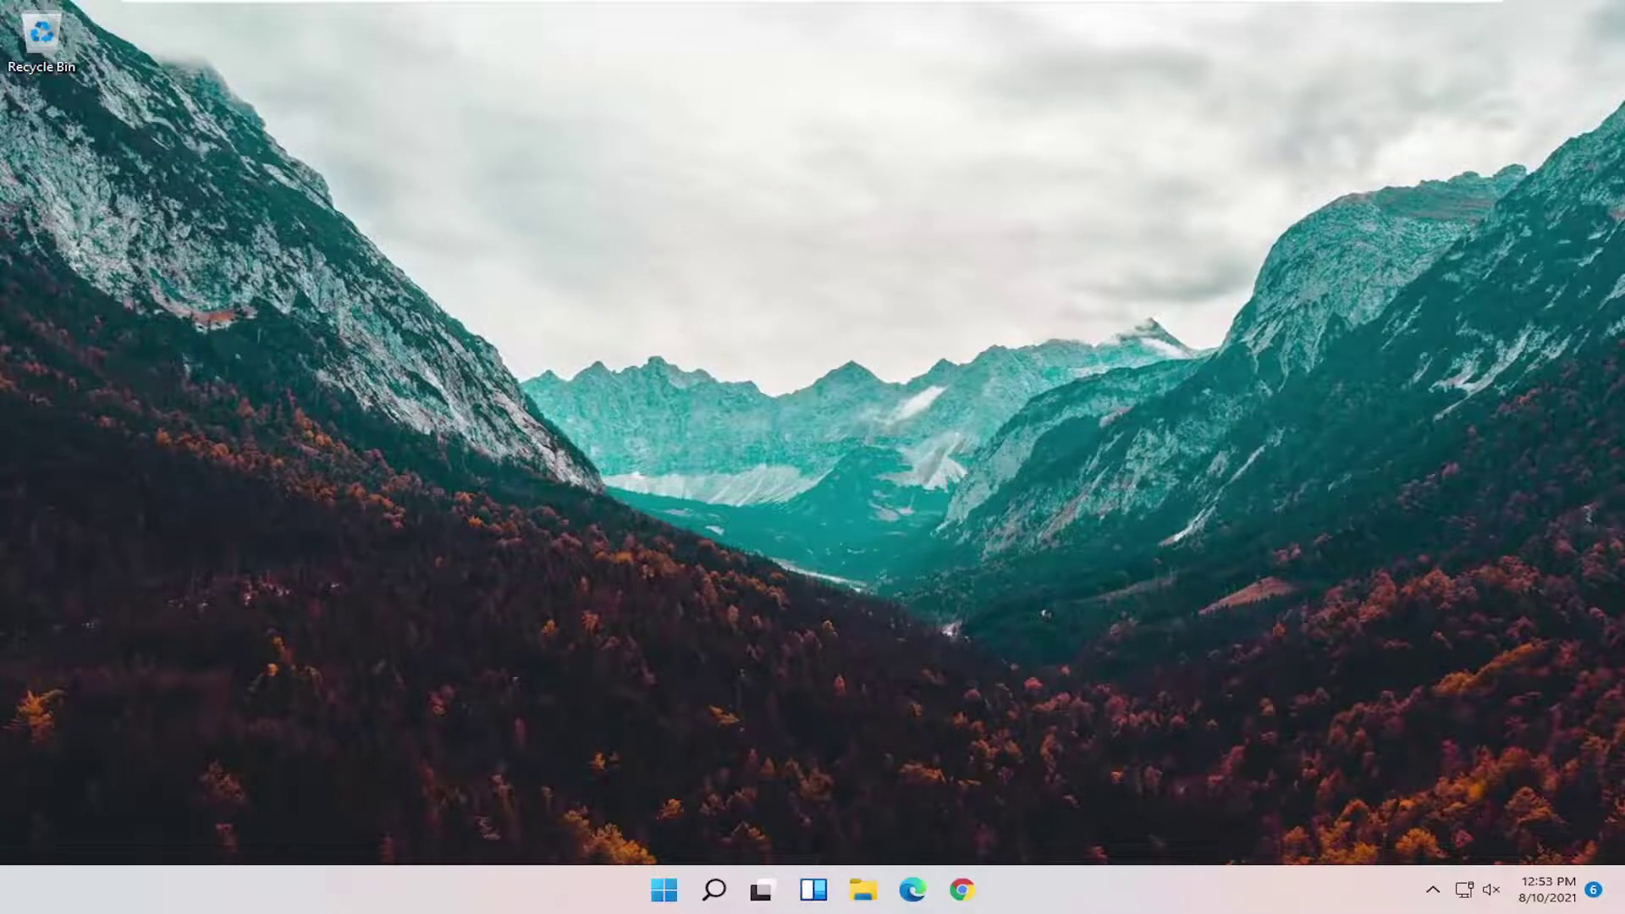
Launch Edit group policy from Windows Search, move its window up, and widen the tree pane
{"action": "left_click", "coordinate": [716, 892]}
{"action": "type", "text": "group "}
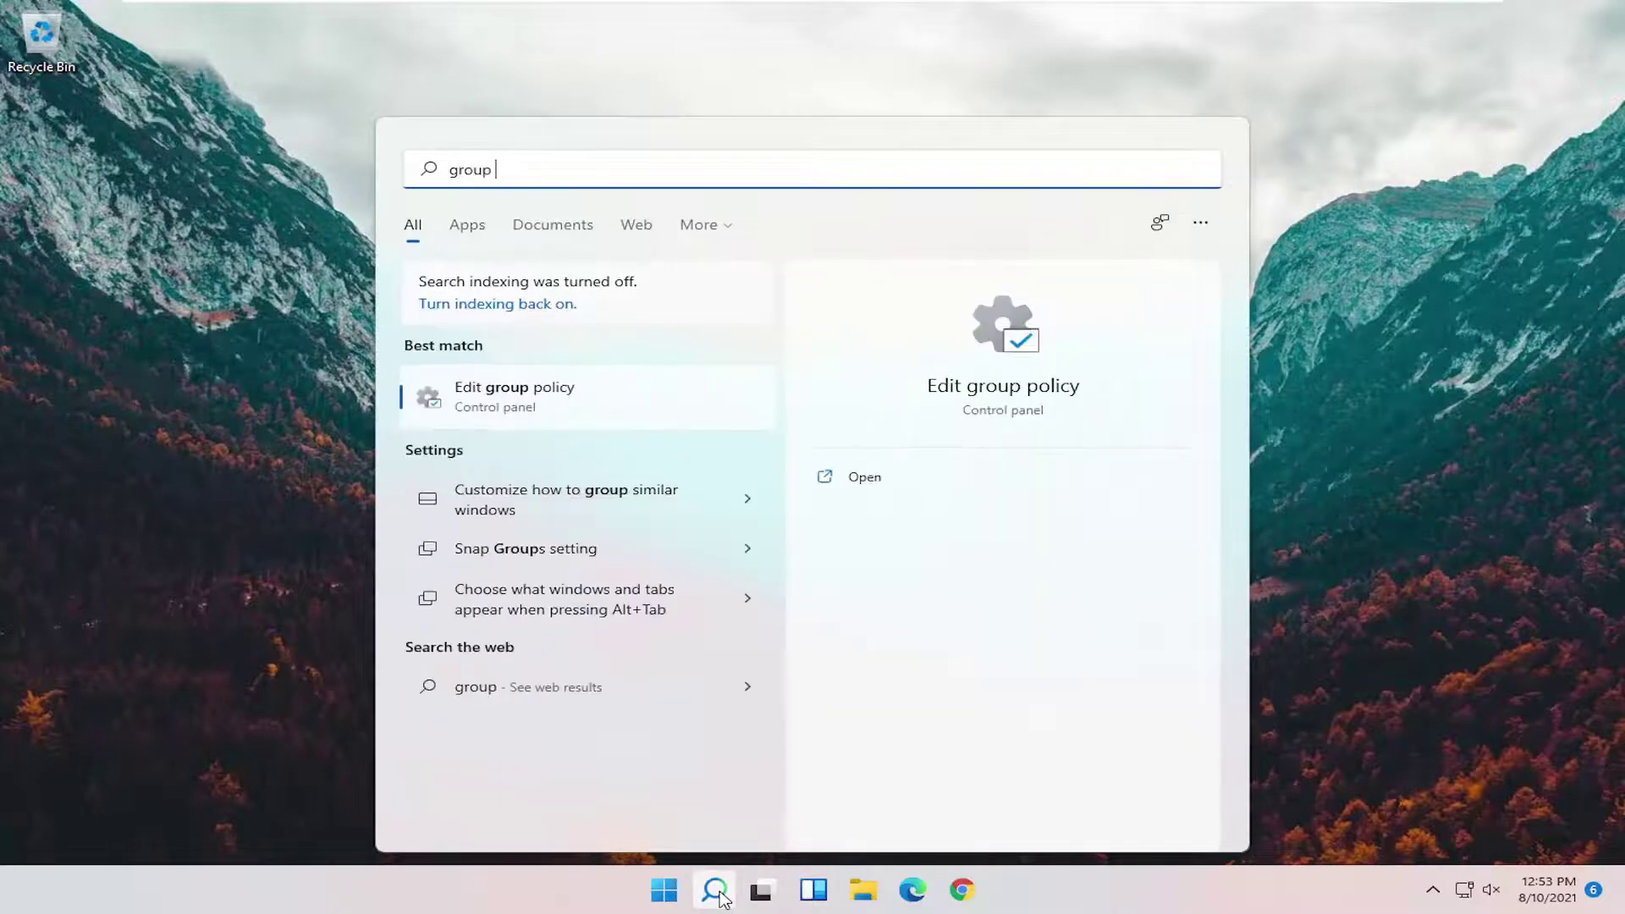
{"action": "type", "text": "polic"}
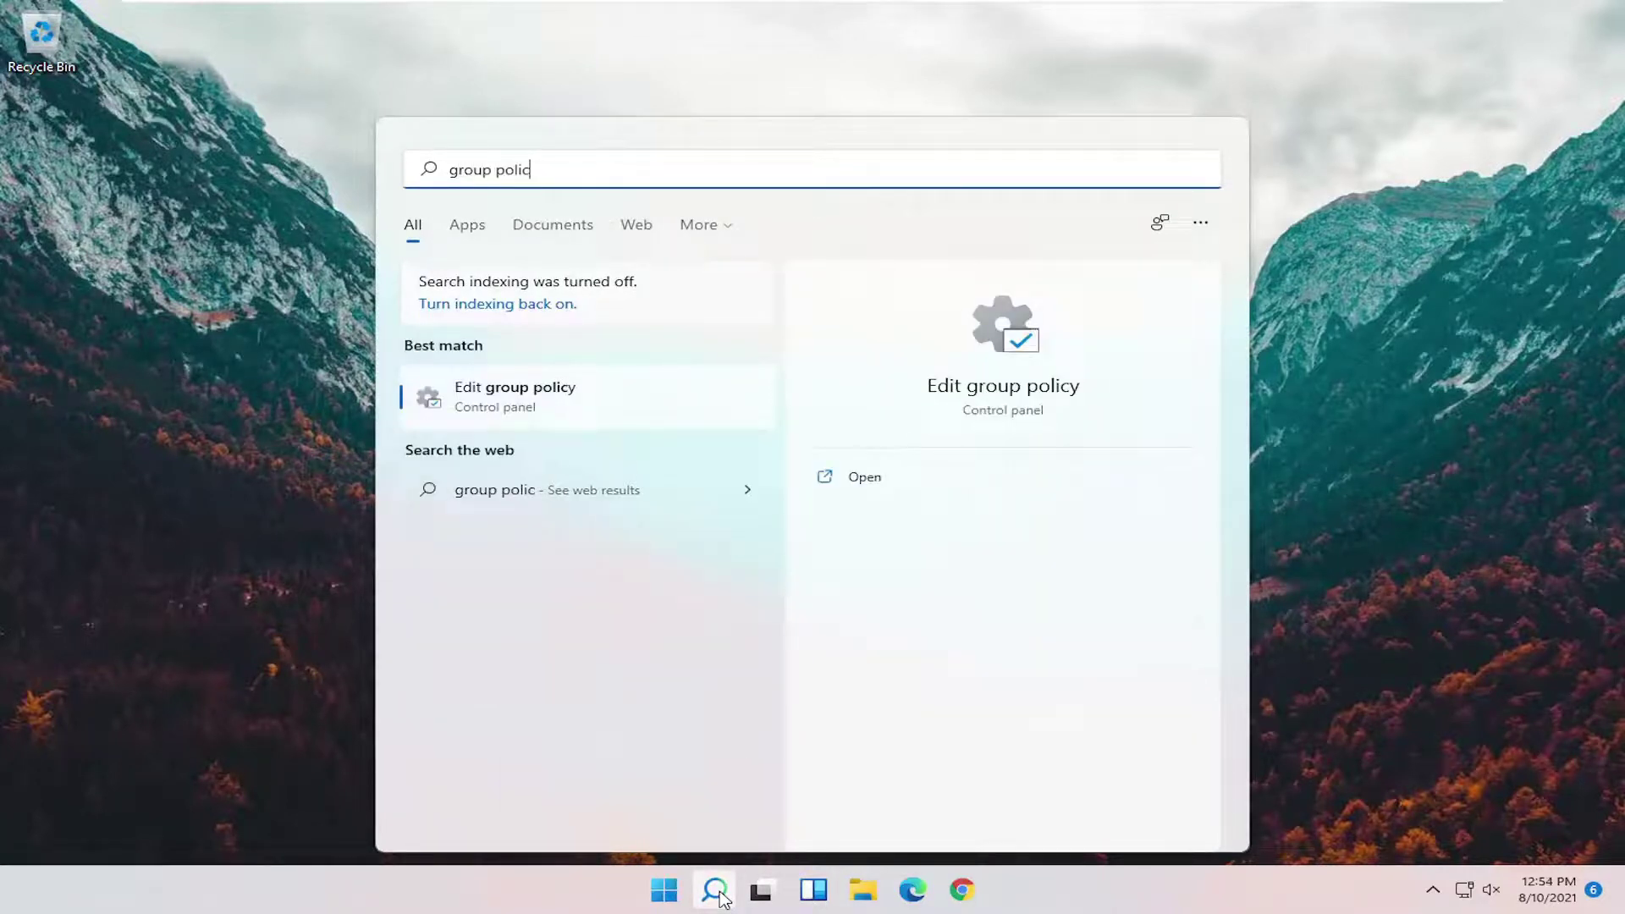
{"action": "left_click", "coordinate": [511, 410]}
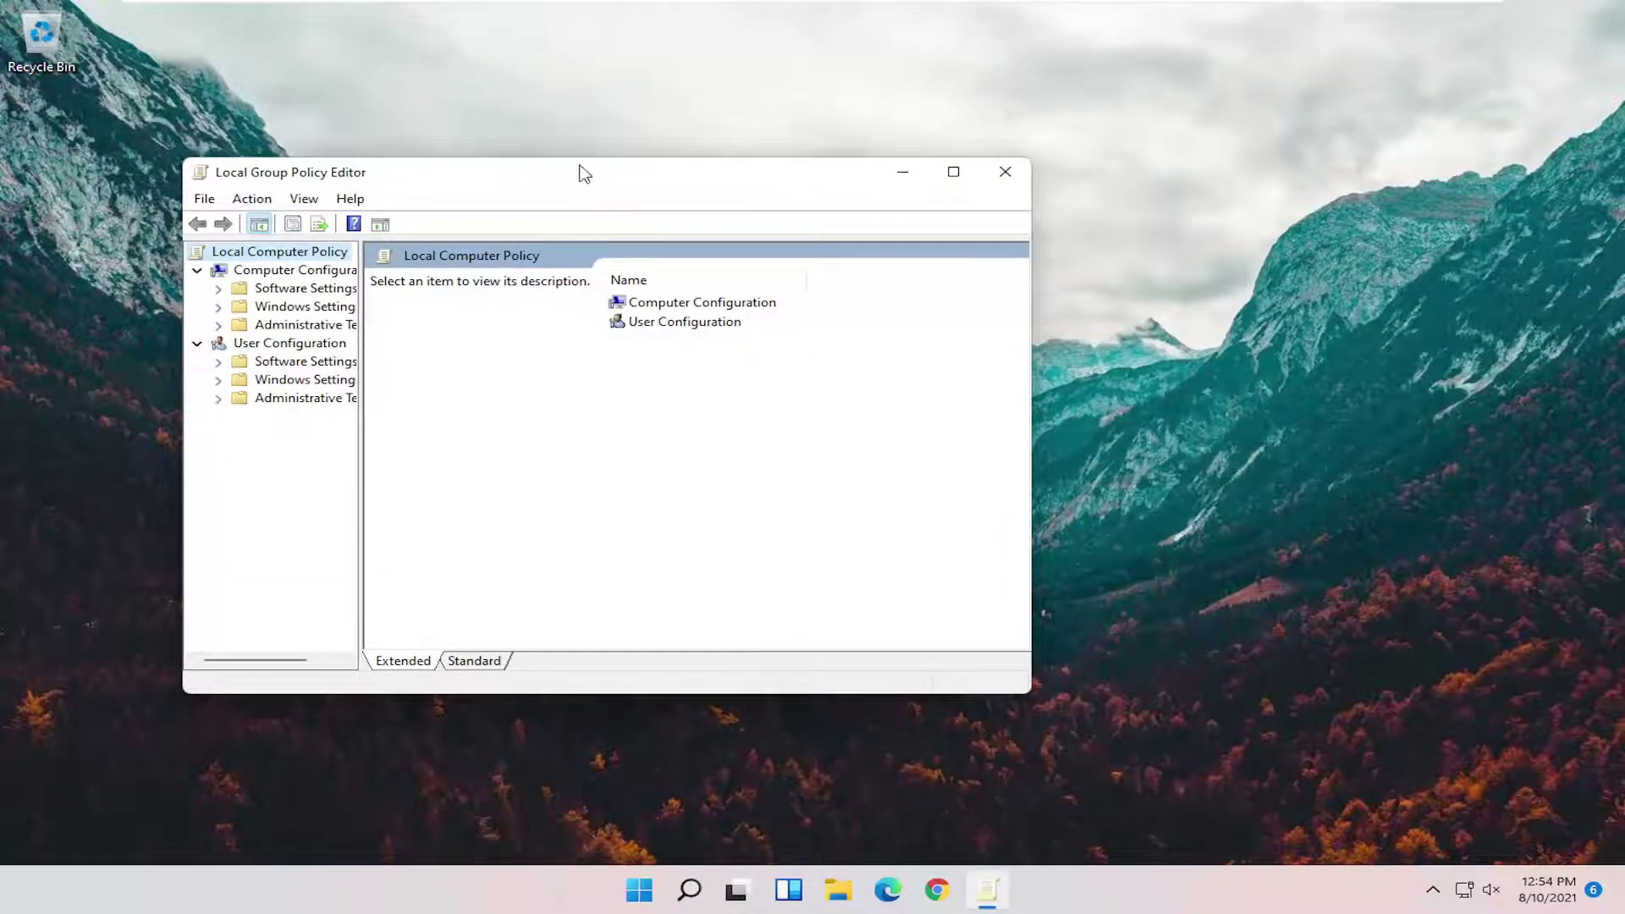
{"action": "left_click_drag", "start_coordinate": [580, 166], "coordinate": [602, 80]}
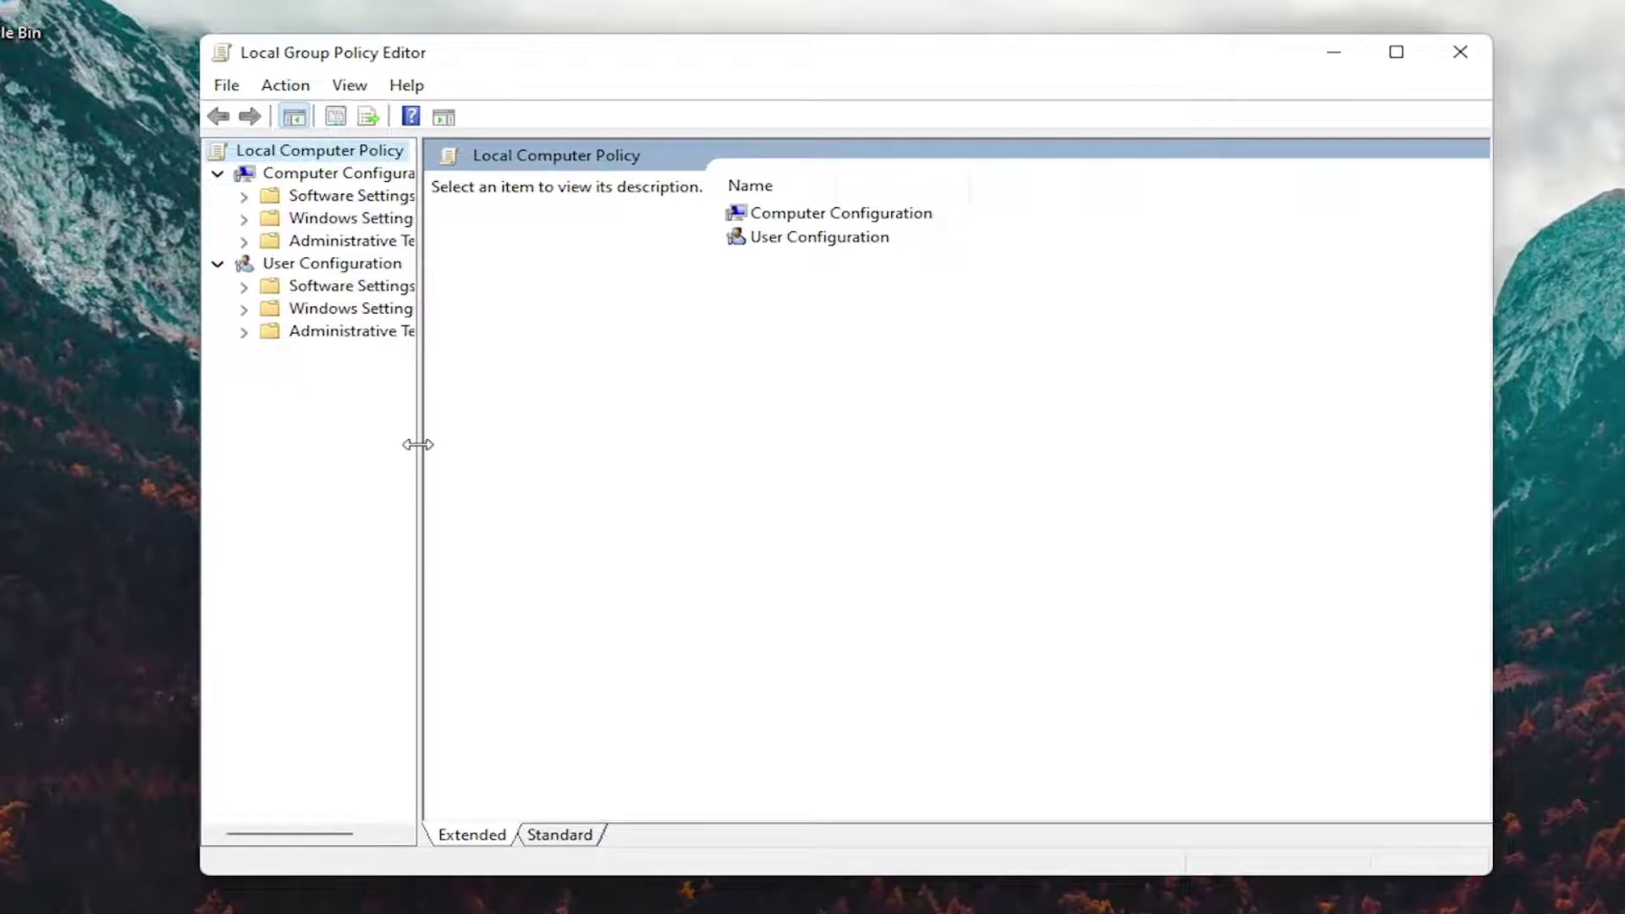
{"action": "left_click_drag", "start_coordinate": [417, 442], "coordinate": [566, 453]}
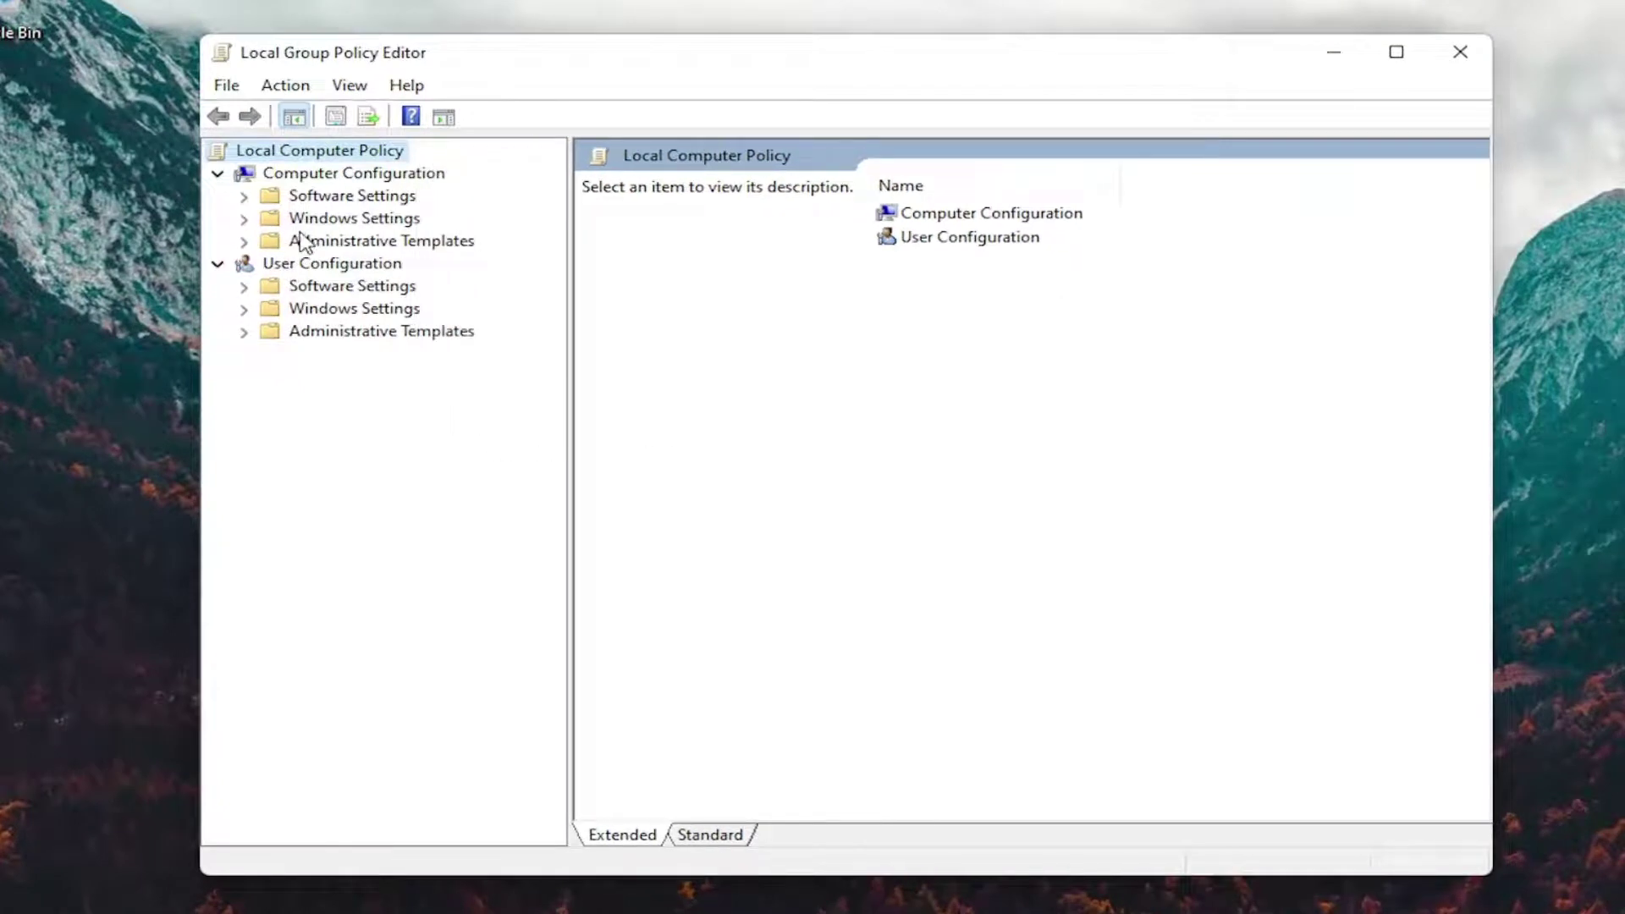
Expand Administrative Templates > System and select the Logon folder
{"action": "double_click", "coordinate": [337, 245]}
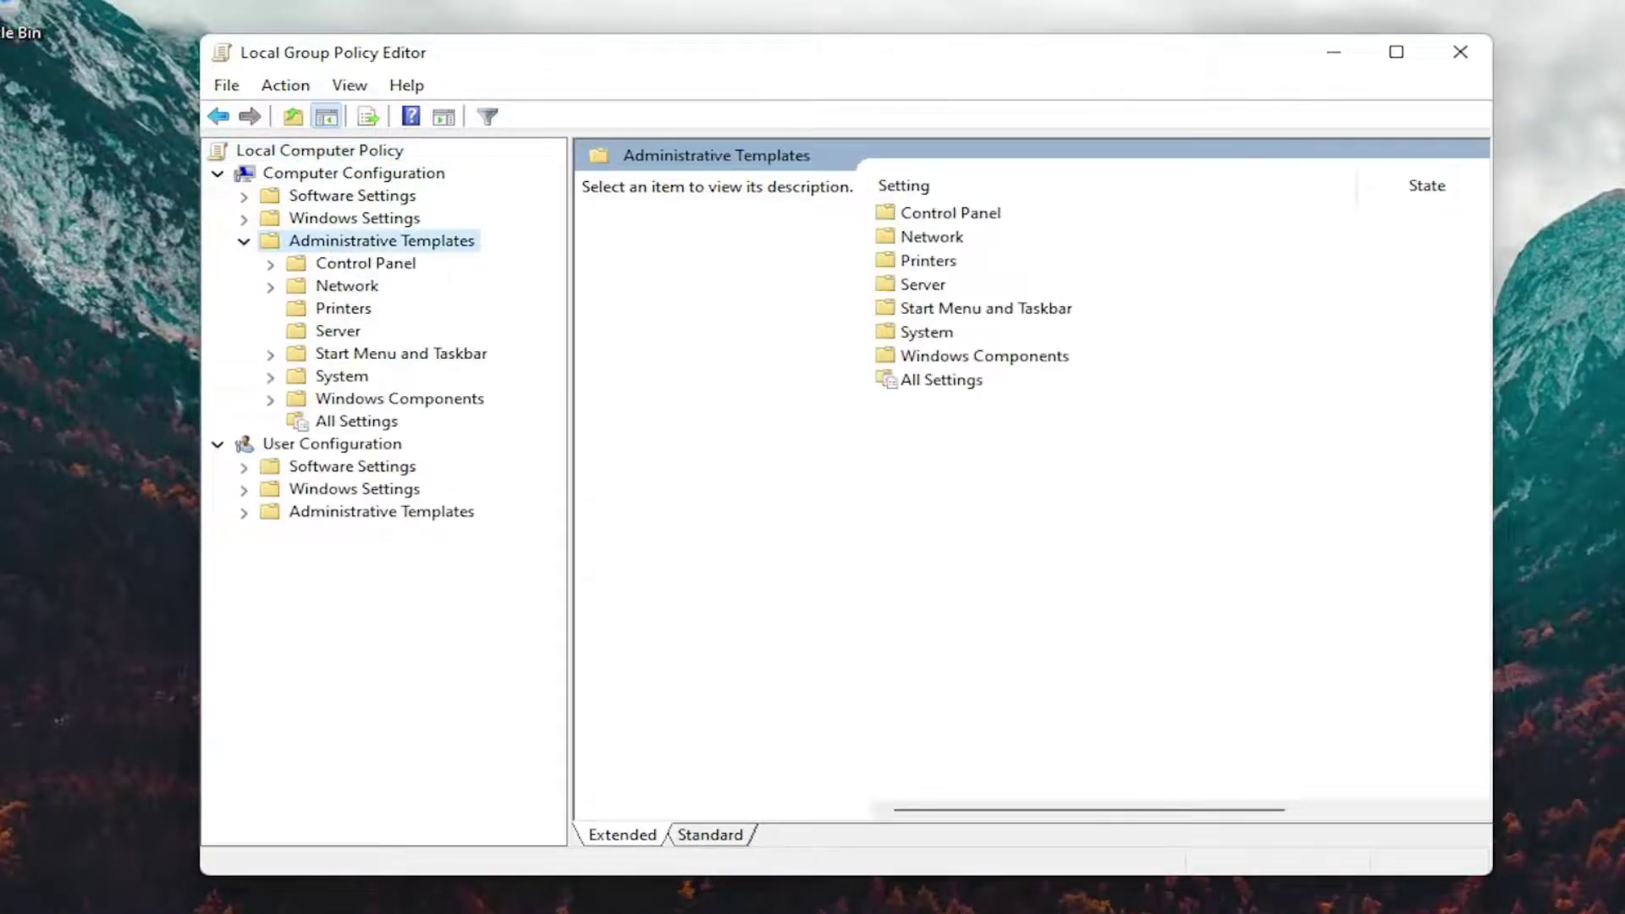
{"action": "double_click", "coordinate": [315, 377]}
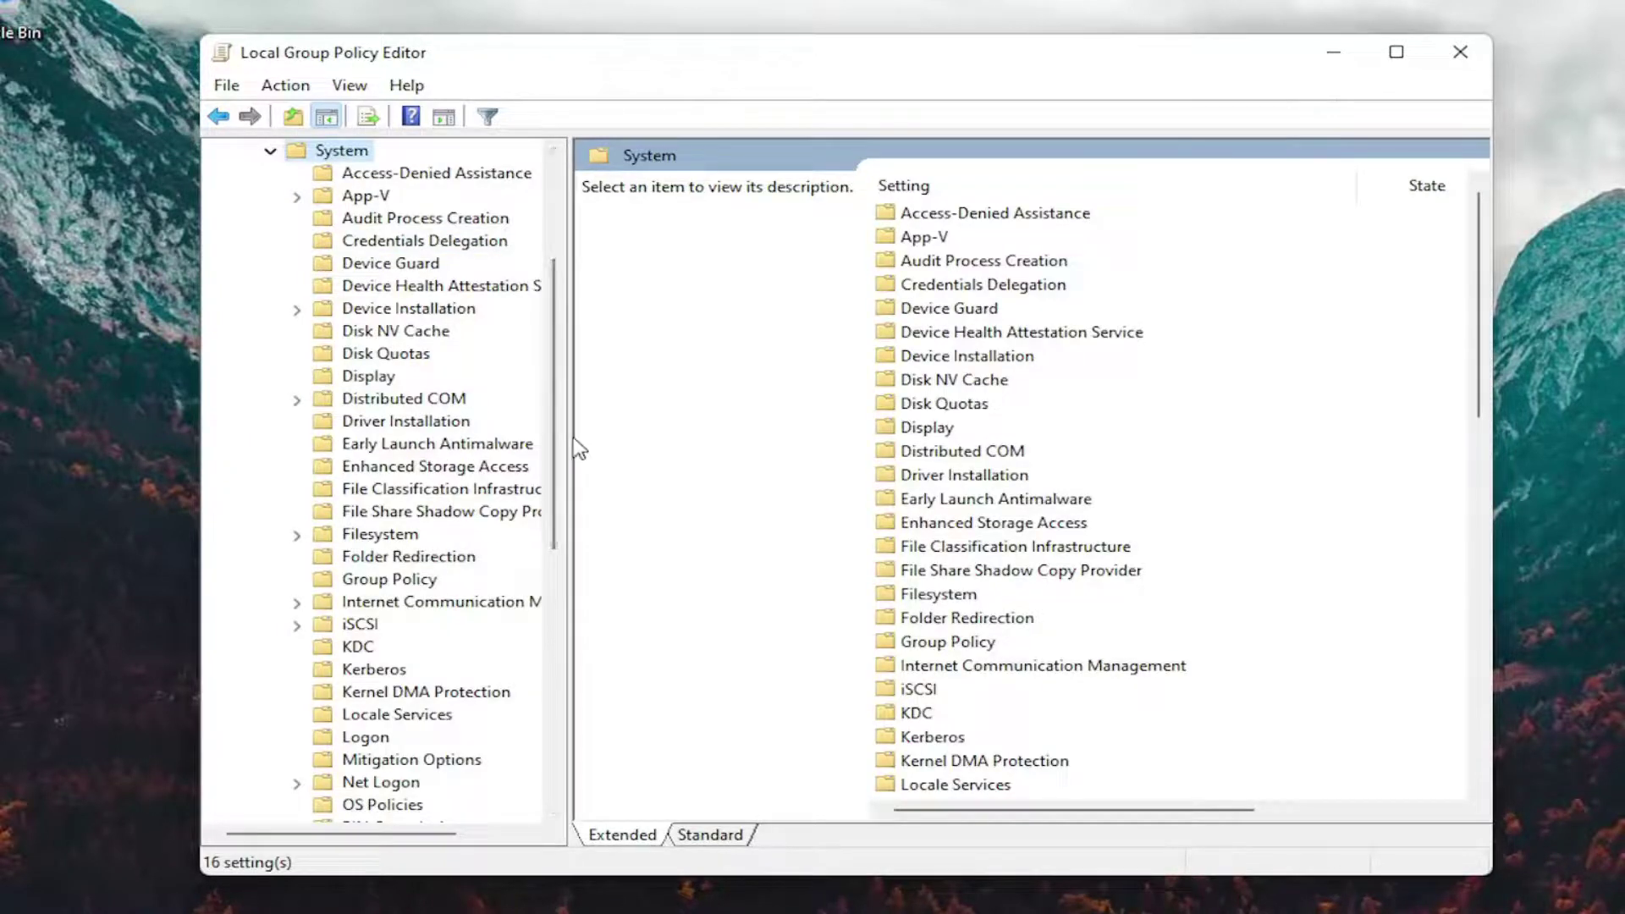
{"action": "left_click_drag", "start_coordinate": [569, 429], "coordinate": [673, 444]}
{"action": "scroll", "coordinate": [401, 698], "scroll_direction": "down", "scroll_amount": 2}
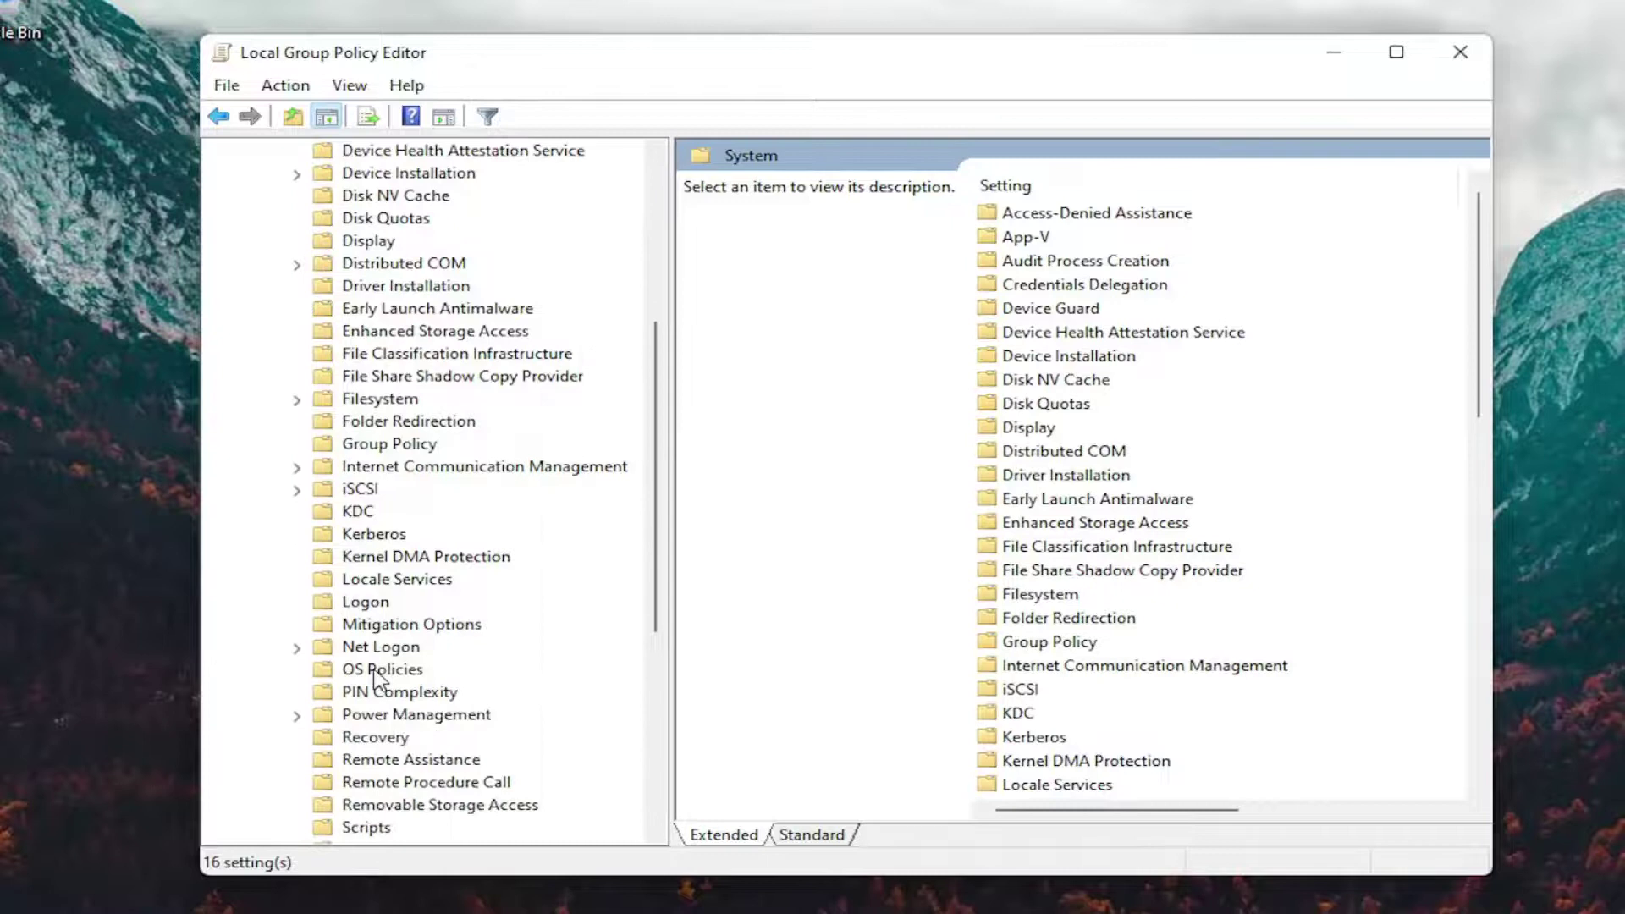
{"action": "left_click", "coordinate": [363, 602]}
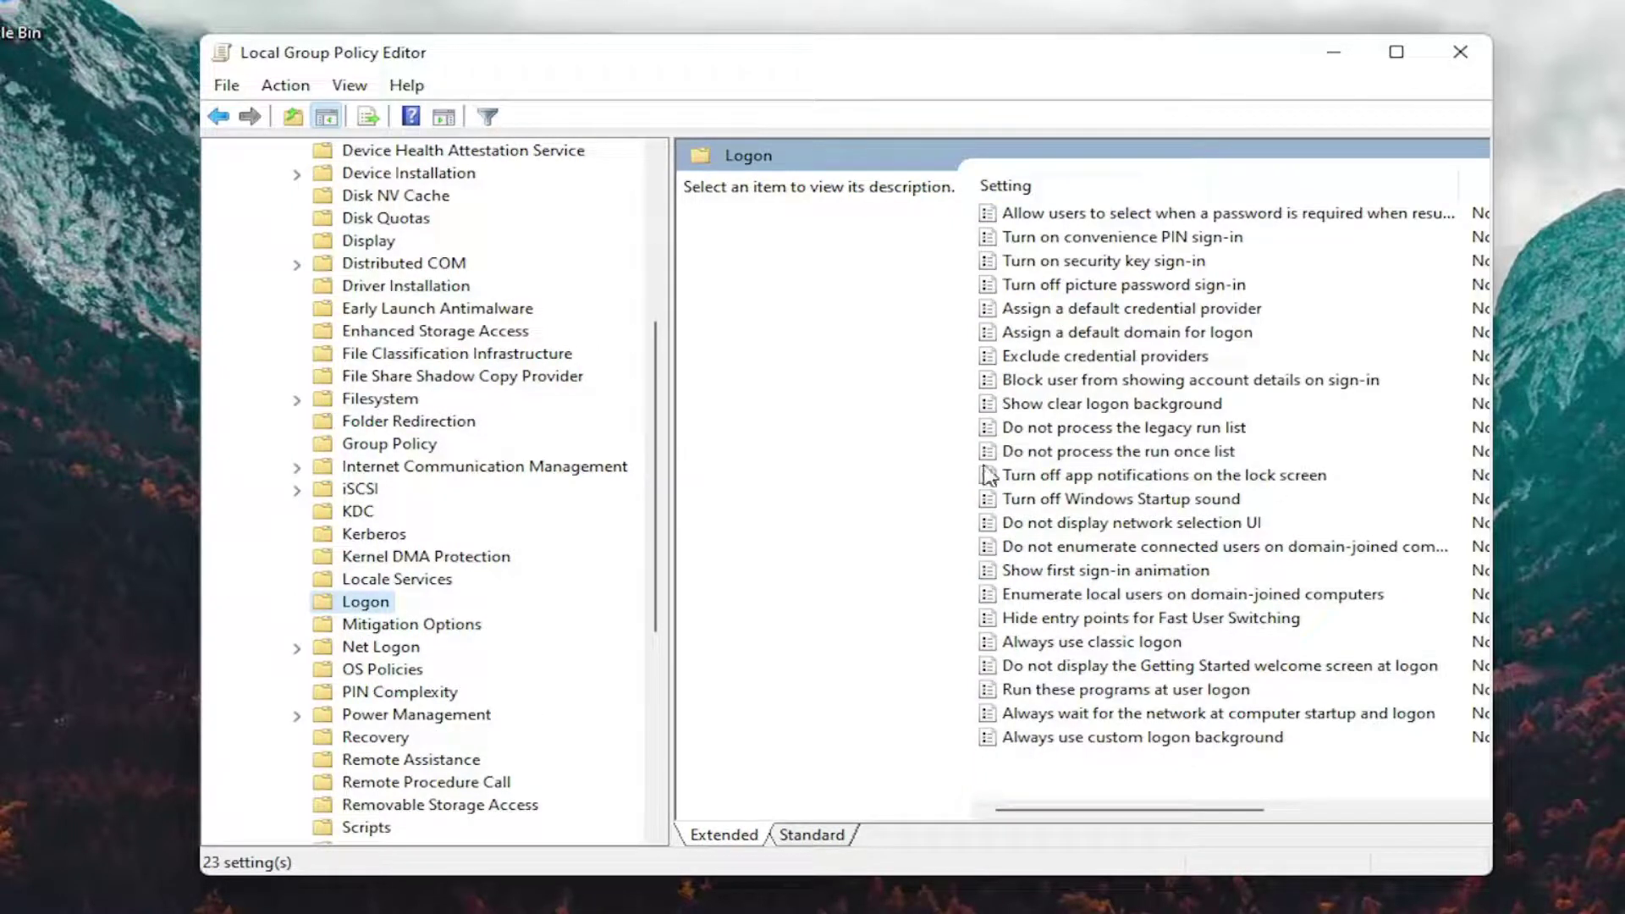
Set the Turn on convenience PIN sign-in policy to Enabled and apply it
{"action": "double_click", "coordinate": [1081, 240]}
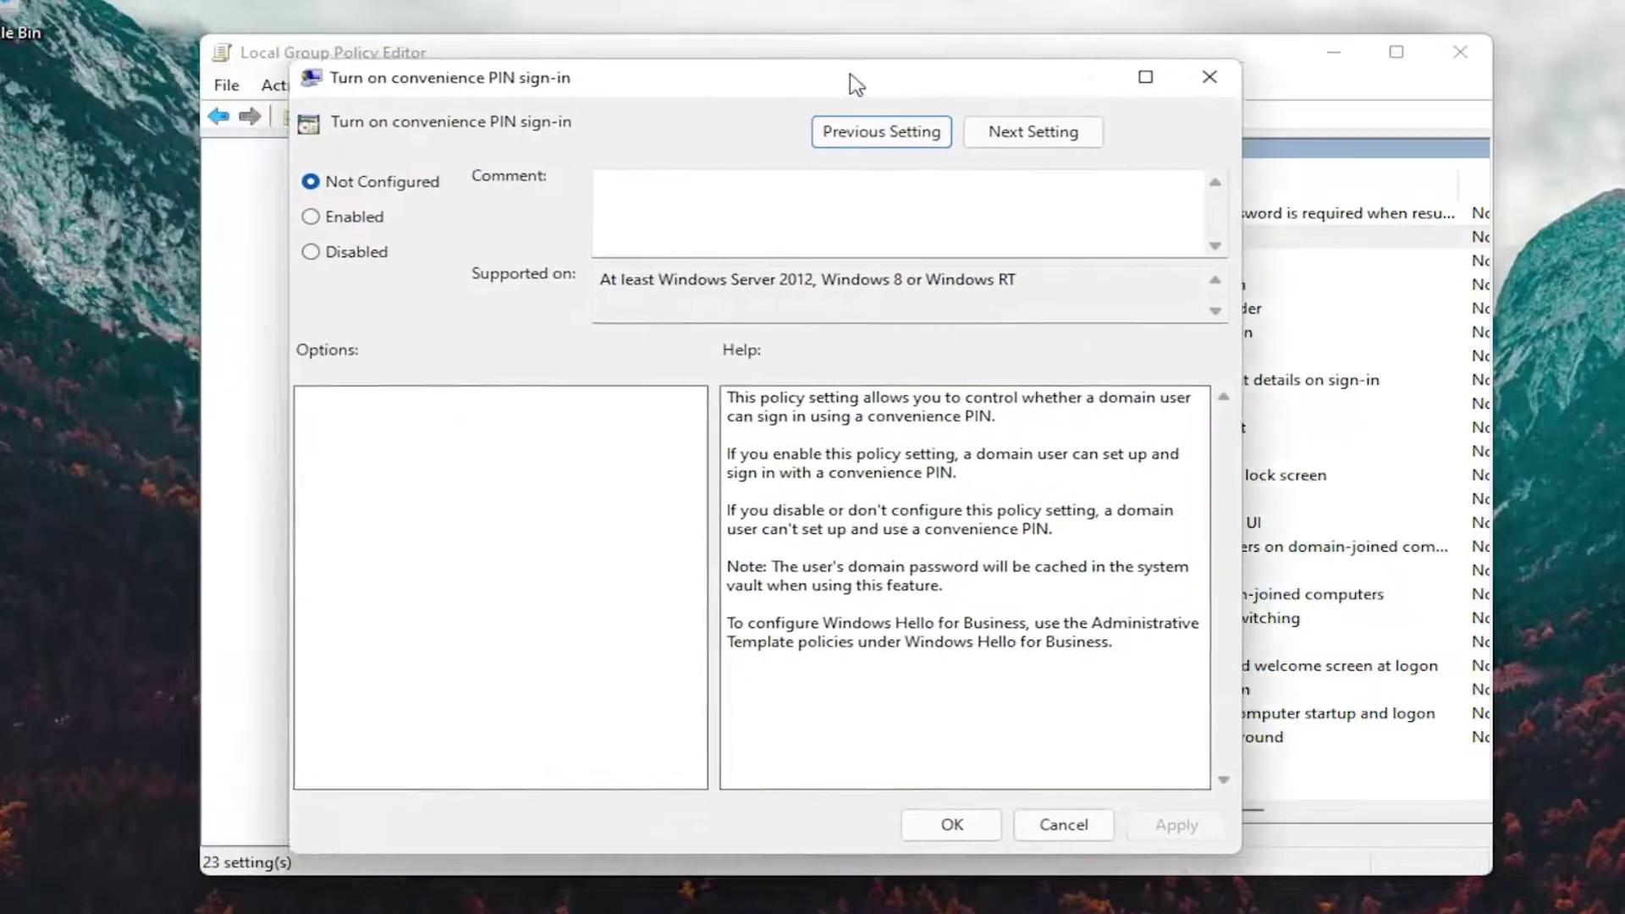
{"action": "left_click_drag", "start_coordinate": [855, 82], "coordinate": [951, 72]}
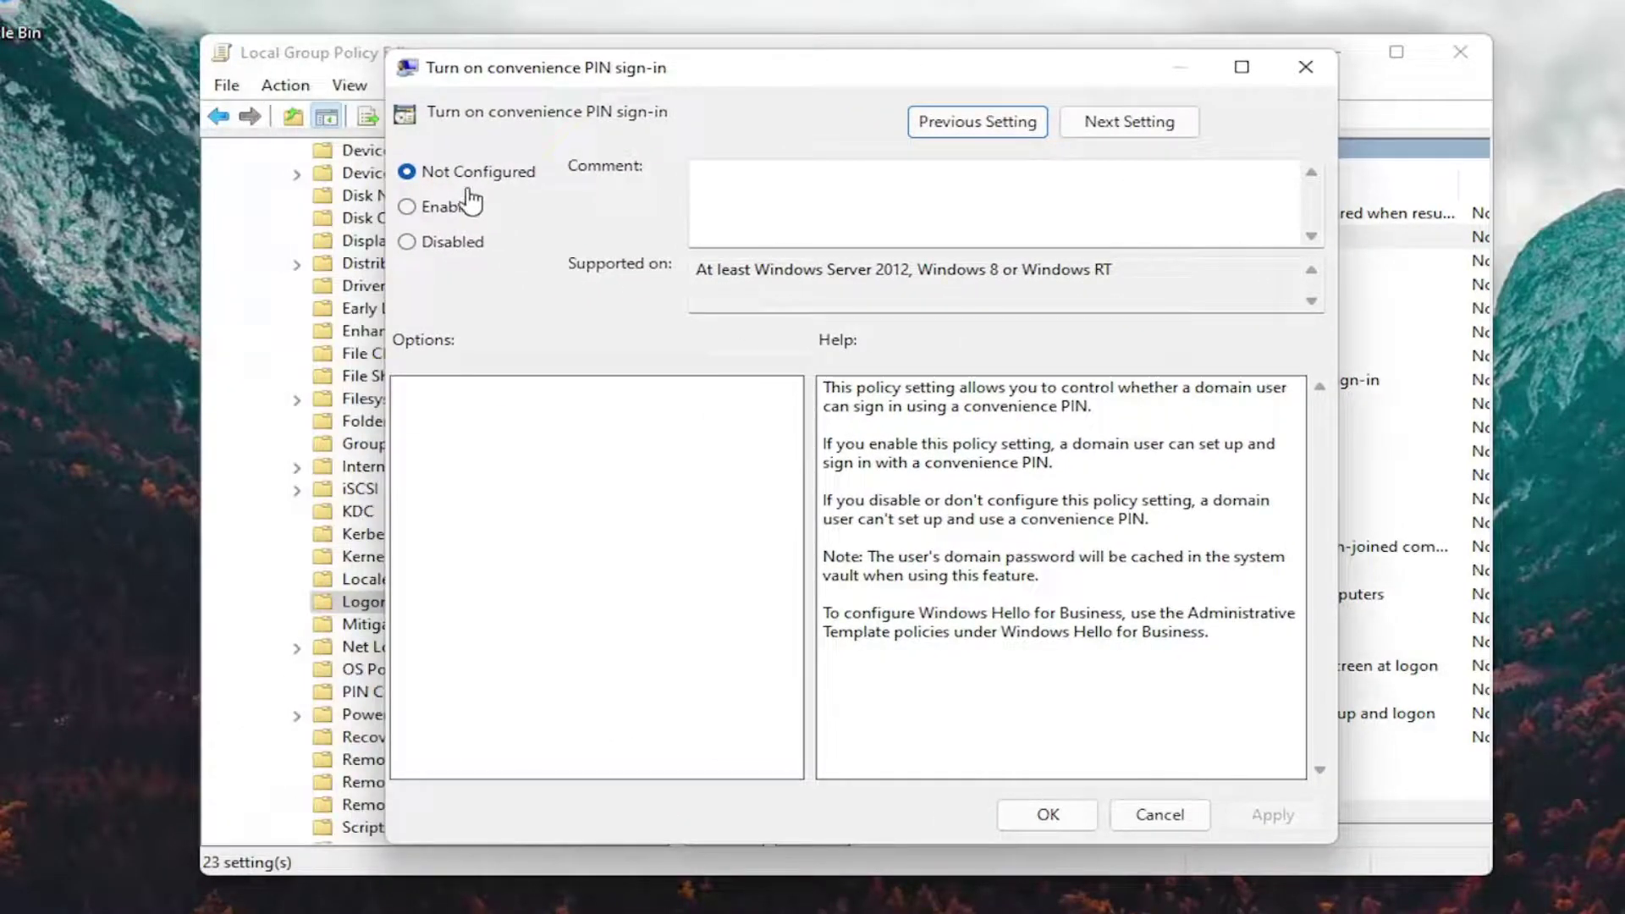
{"action": "left_click", "coordinate": [450, 208]}
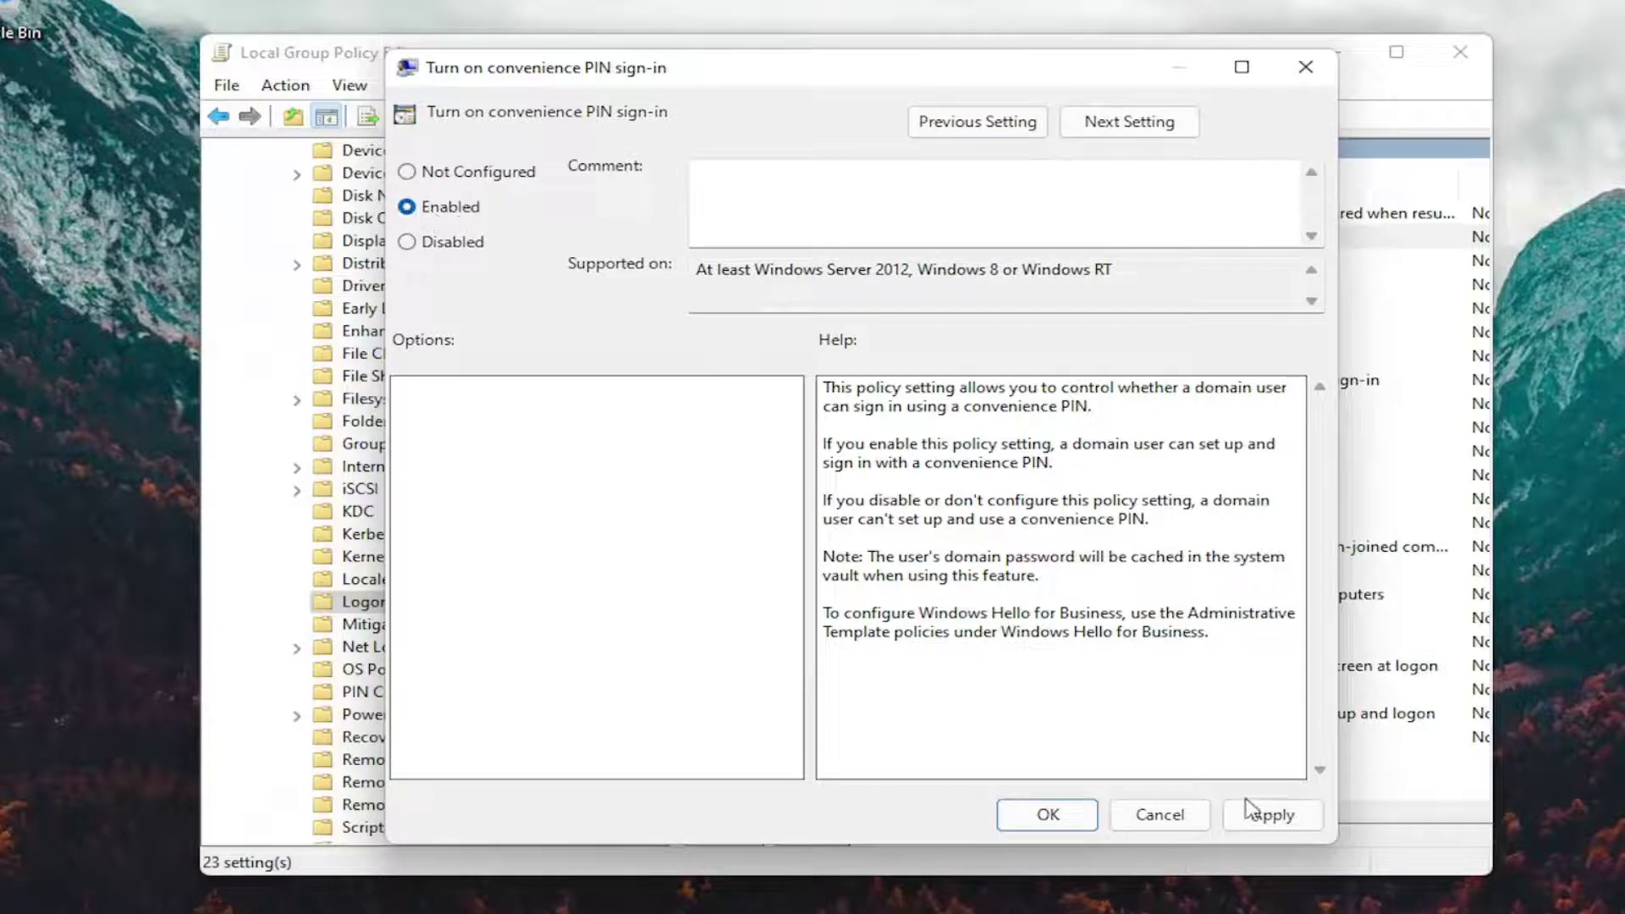
{"action": "left_click", "coordinate": [1269, 814]}
{"action": "left_click", "coordinate": [1047, 814]}
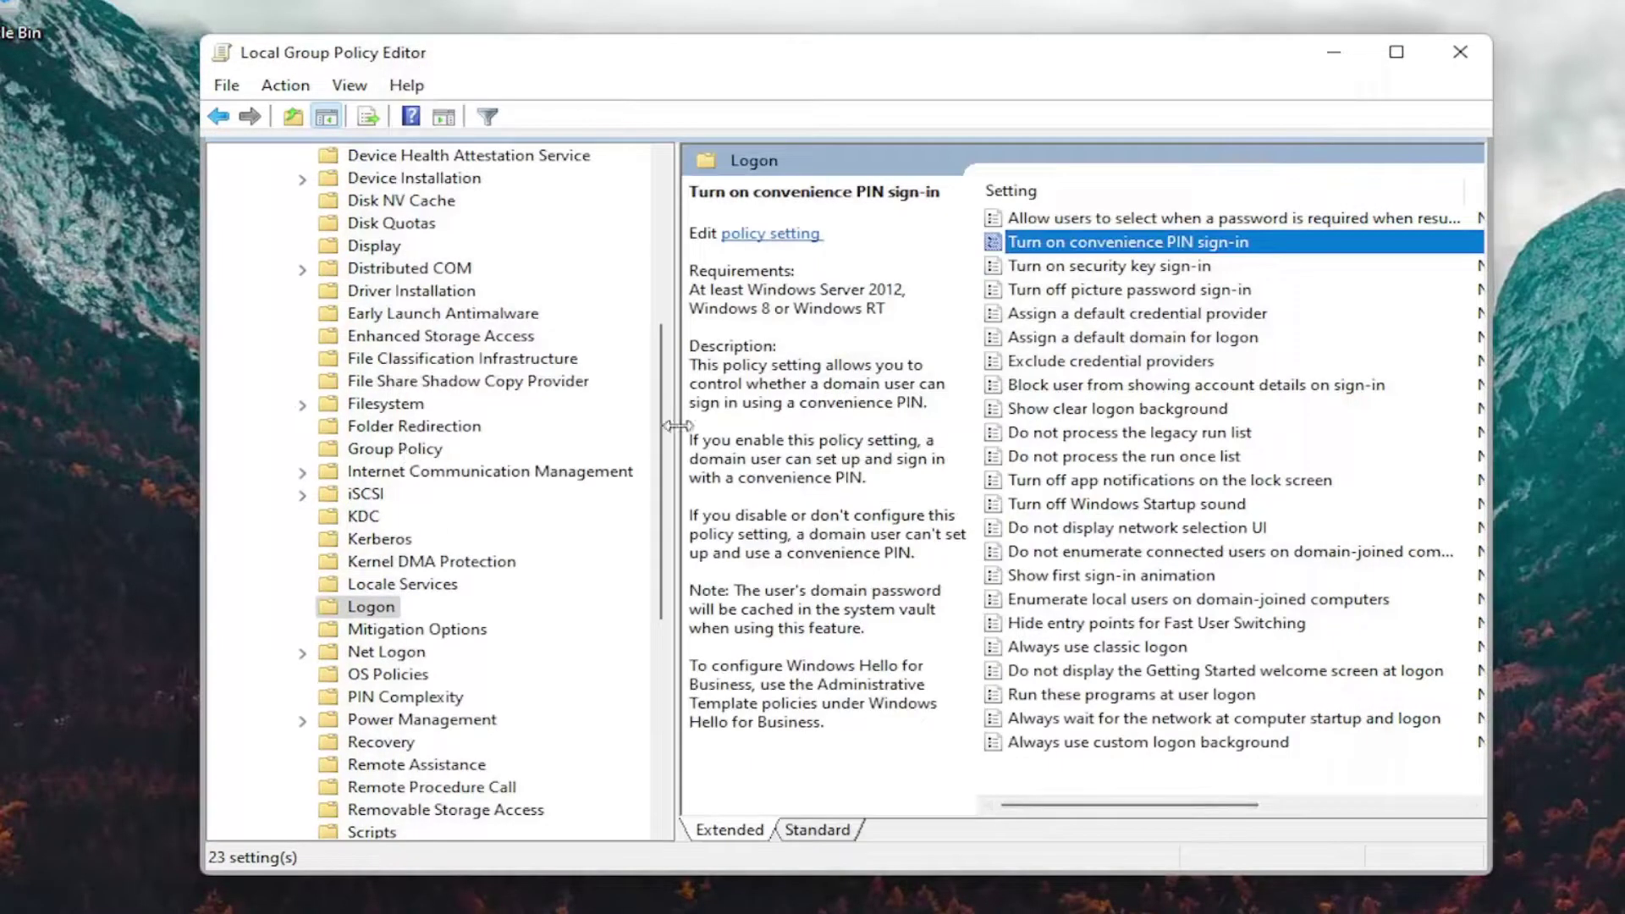
Collapse the System and Administrative Templates folders and close the Group Policy Editor
{"action": "scroll", "coordinate": [536, 428], "scroll_direction": "up", "scroll_amount": 5}
{"action": "left_click", "coordinate": [276, 381]}
{"action": "left_click", "coordinate": [249, 245]}
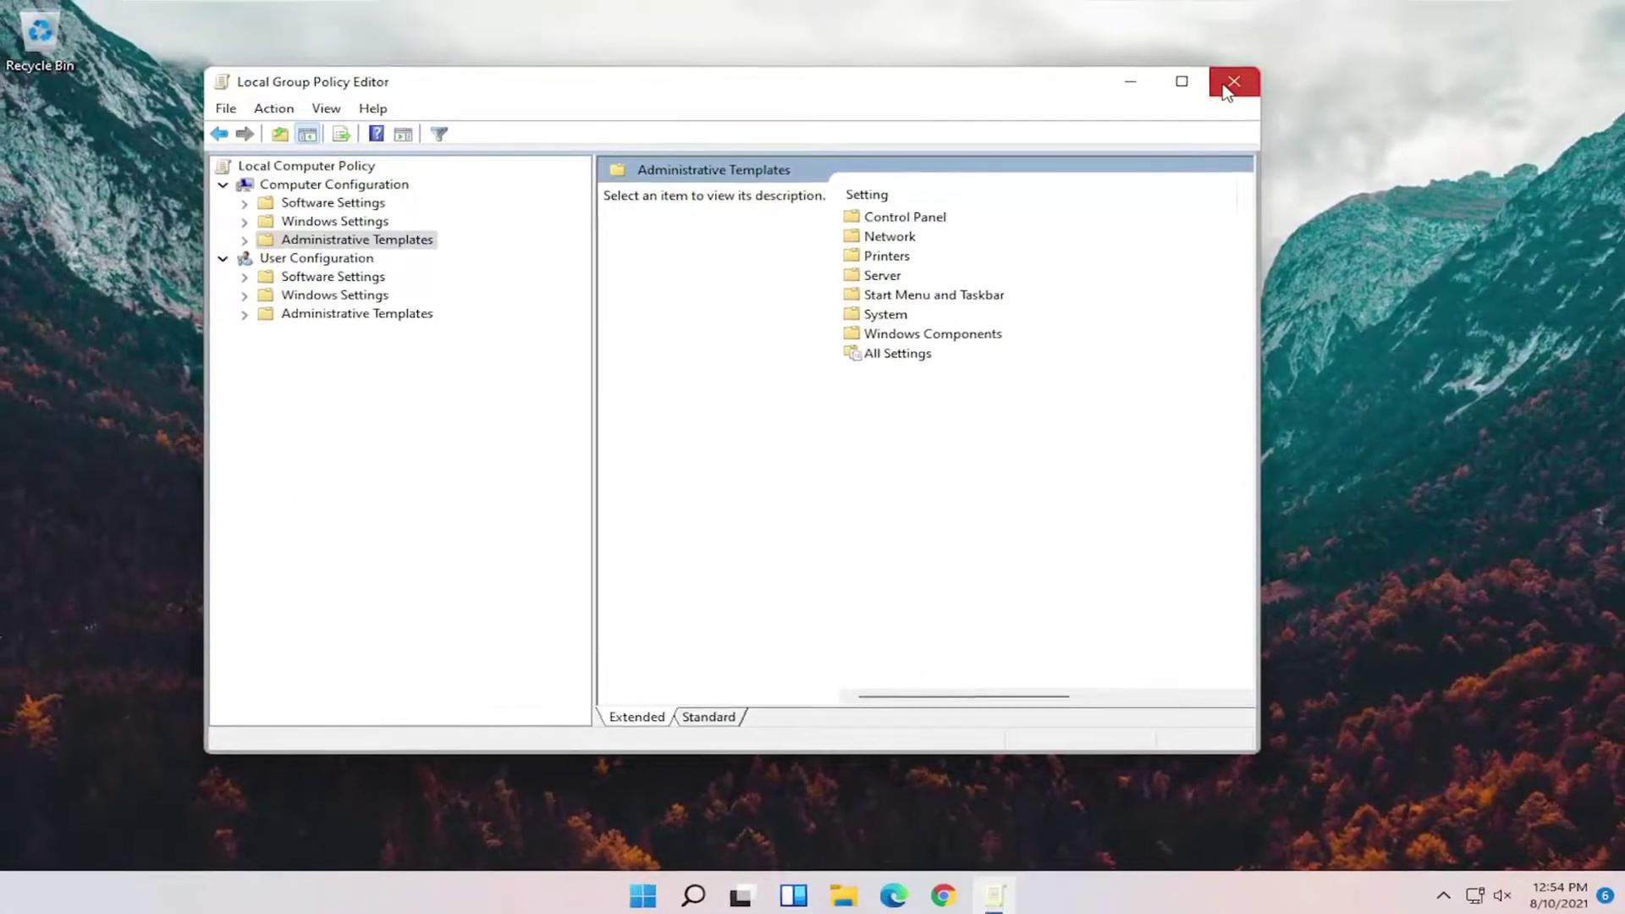
{"action": "left_click", "coordinate": [1232, 82]}
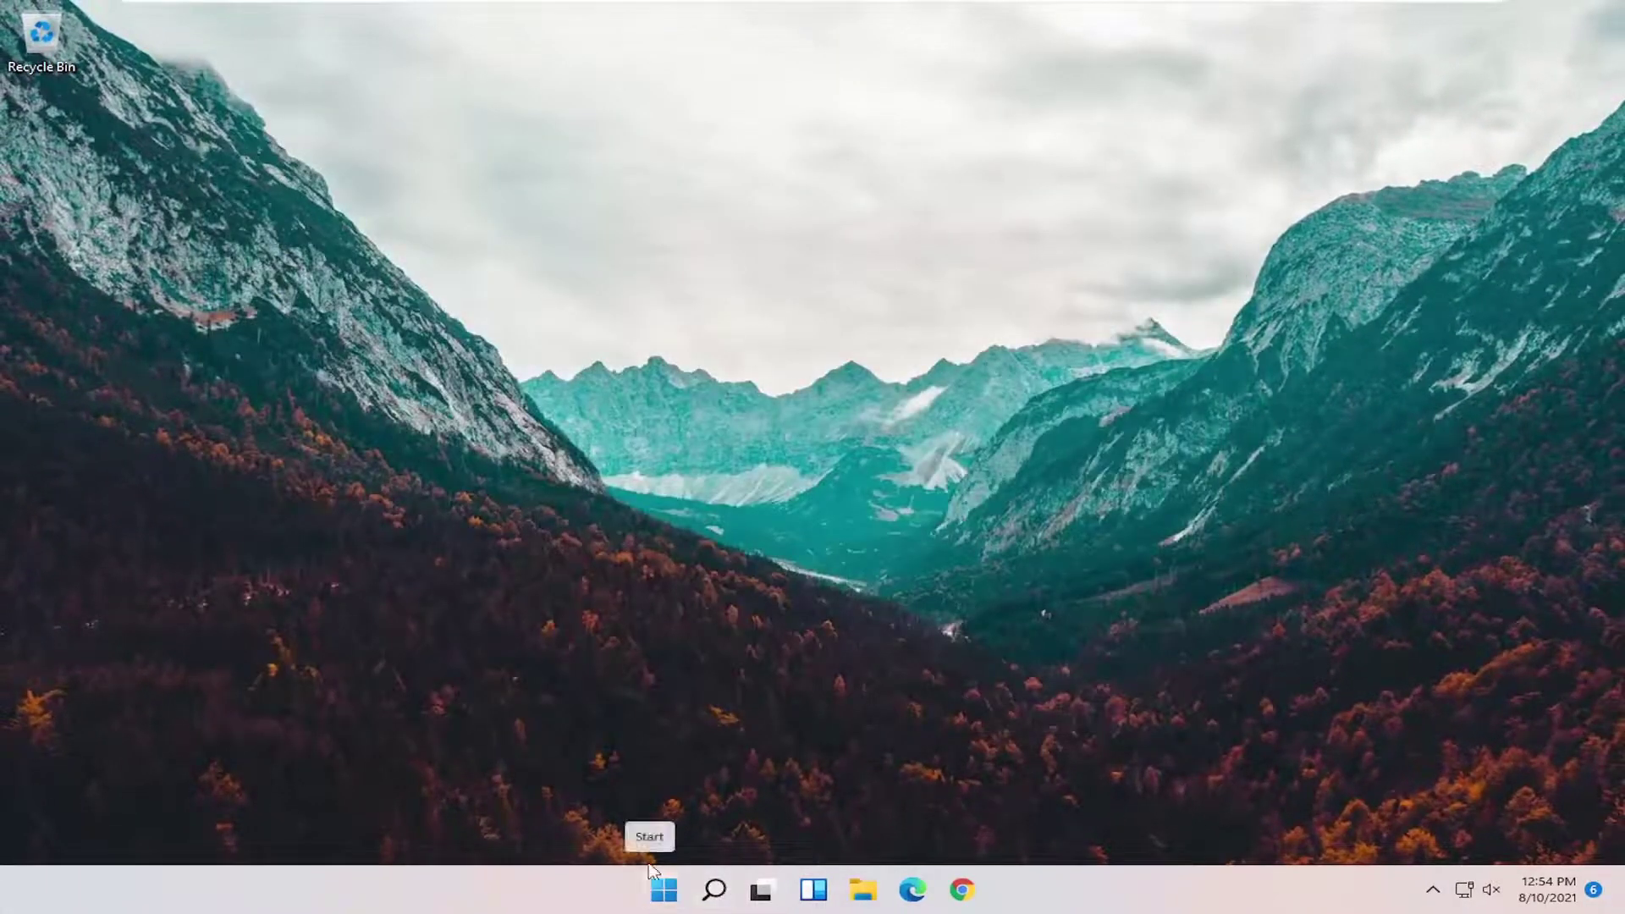
Open the Start button's power user menu to reach the Shut down or sign out options
{"action": "right_click", "coordinate": [655, 890]}
{"action": "mouse_move", "coordinate": [620, 809]}
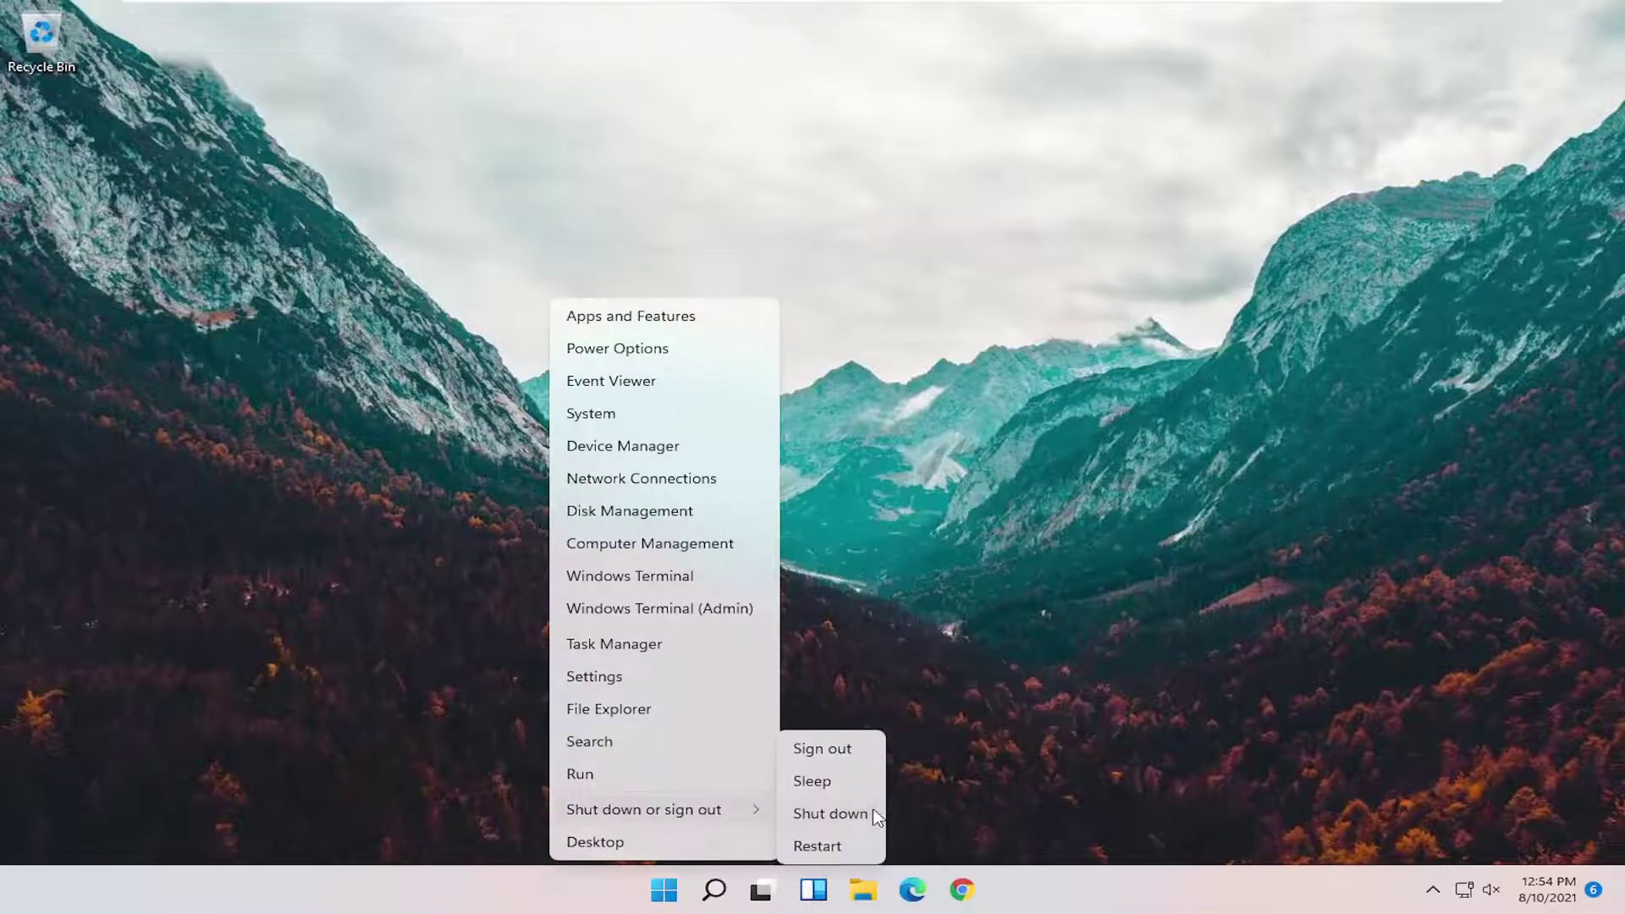